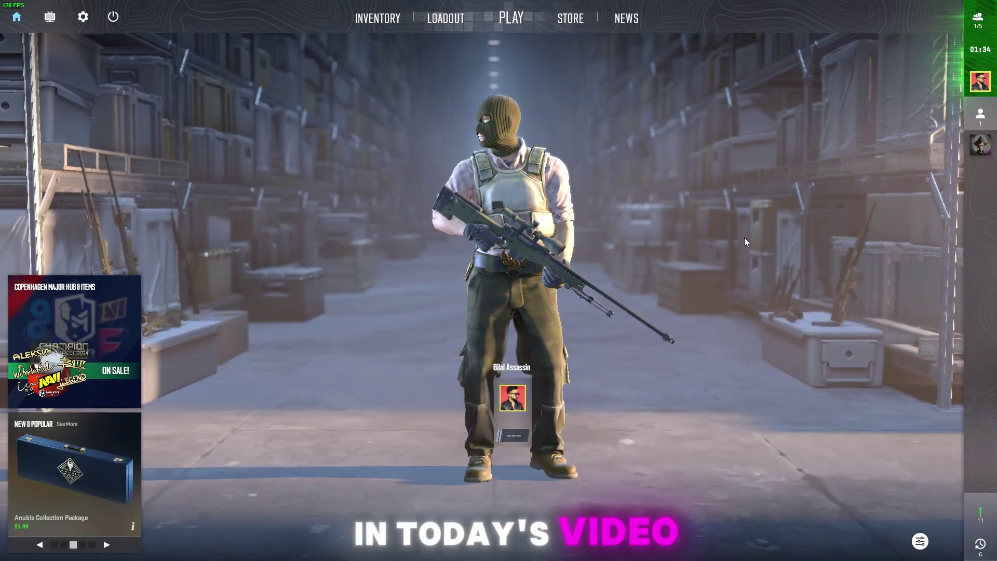
# Open the game's Settings and scroll through the Advanced Video frame pacing and quality preset options
pyautogui.click(80, 18)
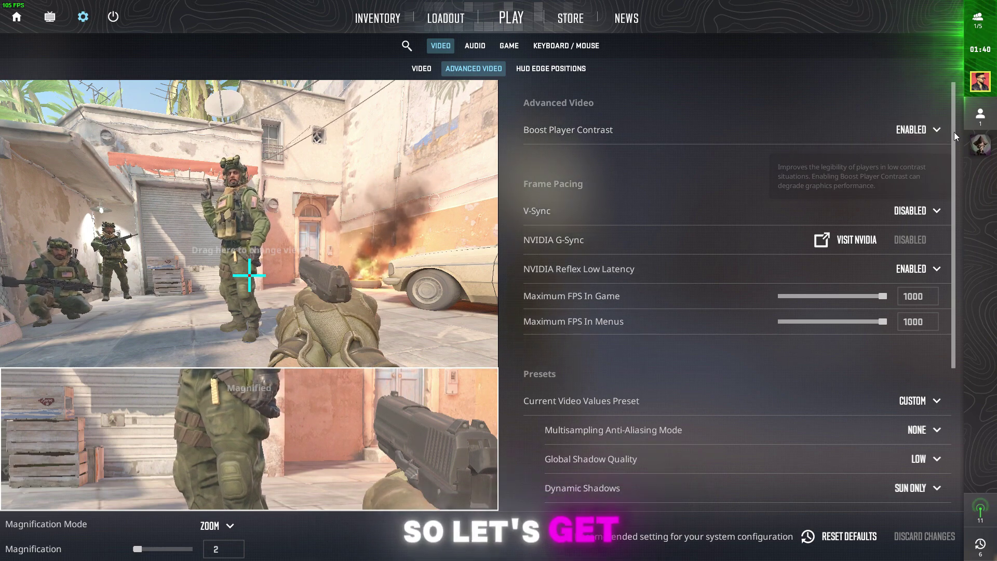
pyautogui.moveTo(955, 132); pyautogui.dragTo(934, 102)
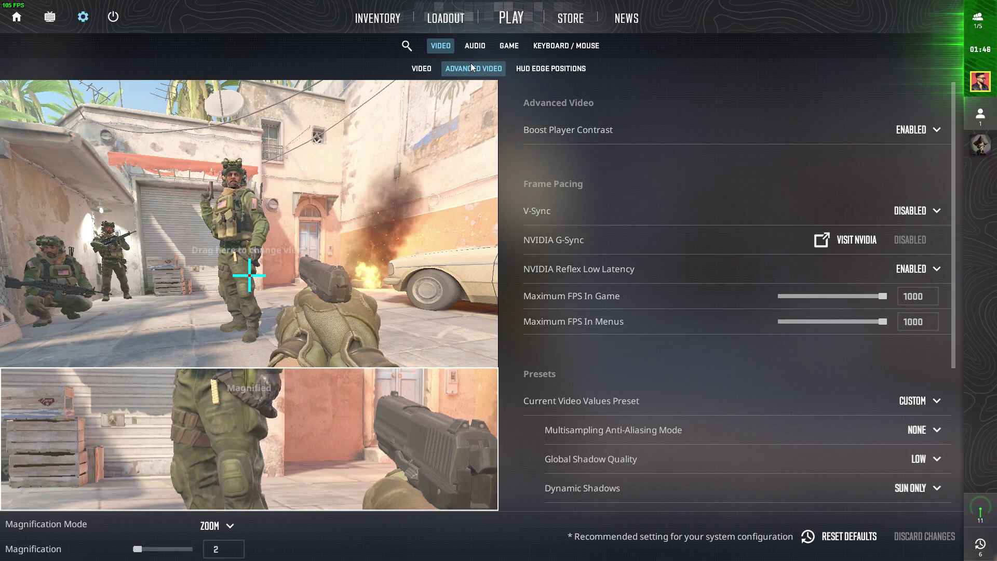
# Confirm the video settings are Fullscreen, Widescreen 16:9, 1920x1080 and 165 Hz
pyautogui.click(424, 70)
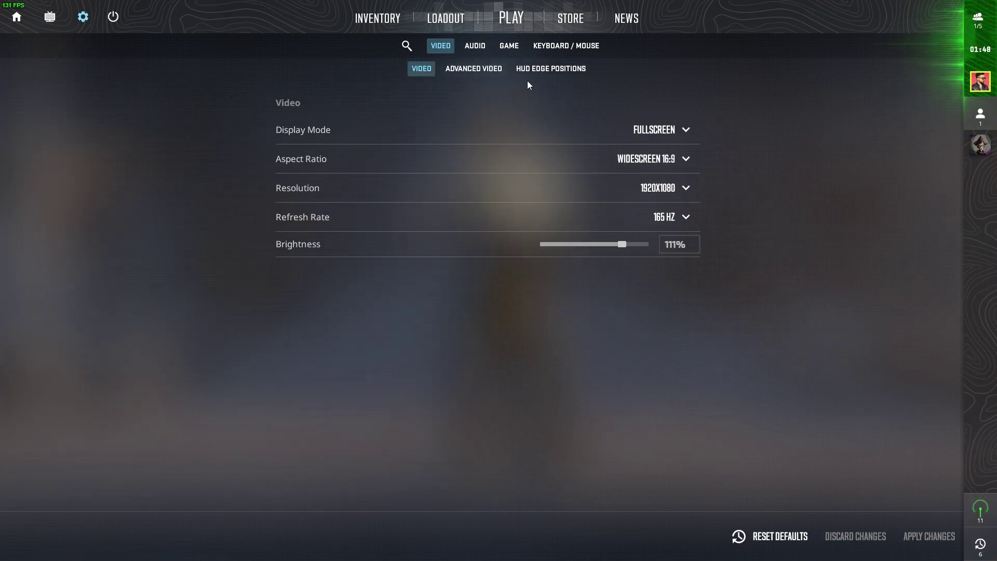
pyautogui.click(686, 130)
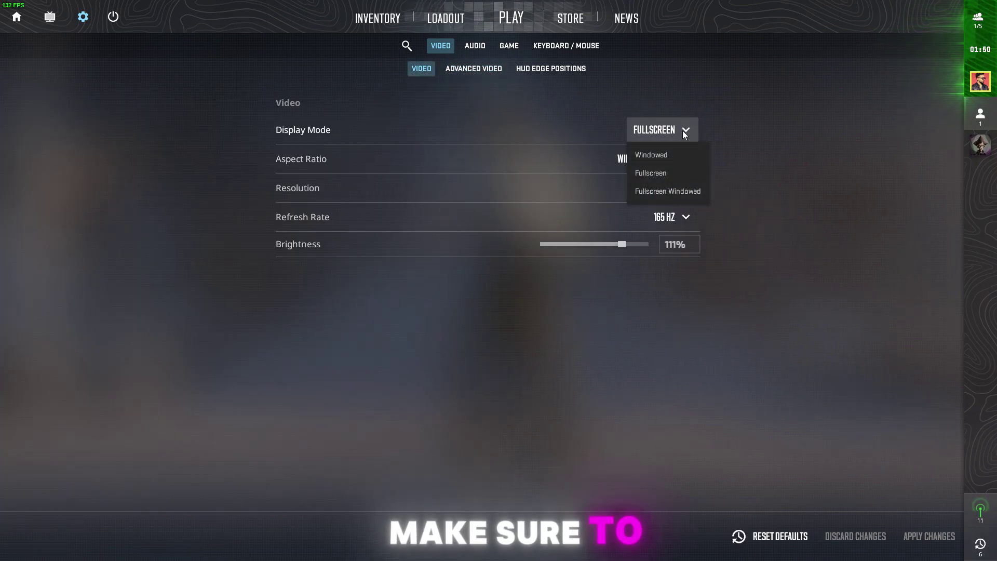
pyautogui.click(651, 174)
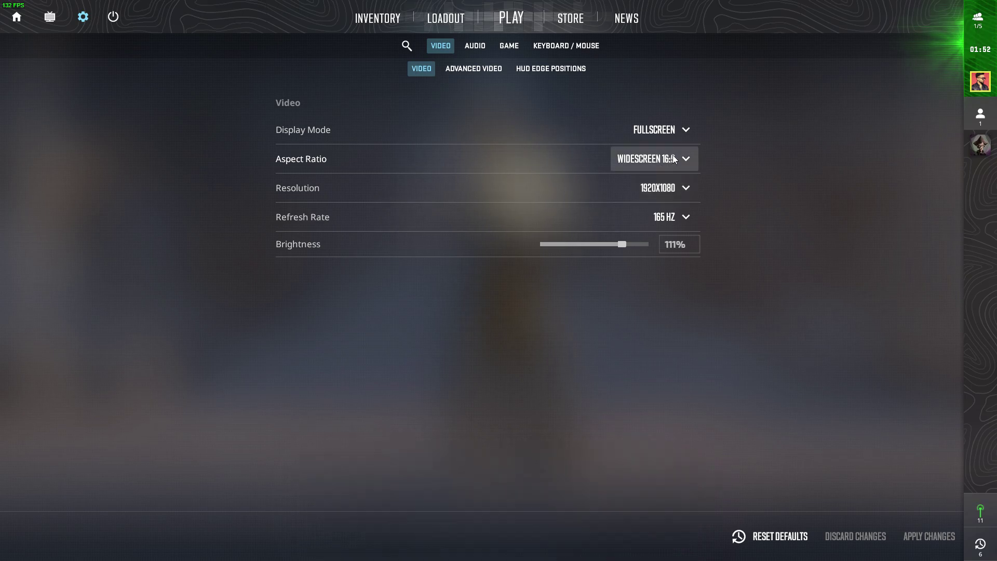
pyautogui.click(660, 161)
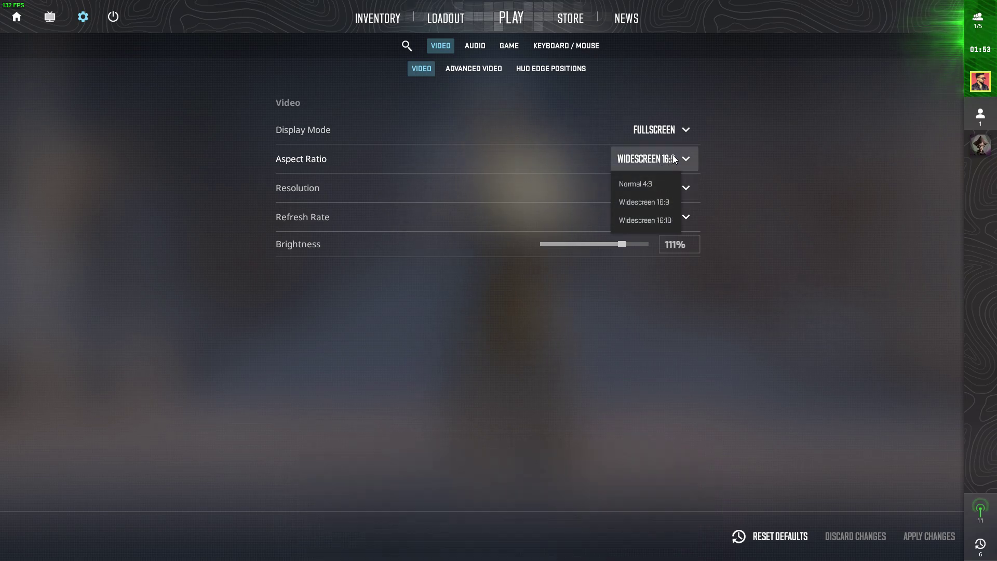
pyautogui.click(649, 203)
pyautogui.click(685, 190)
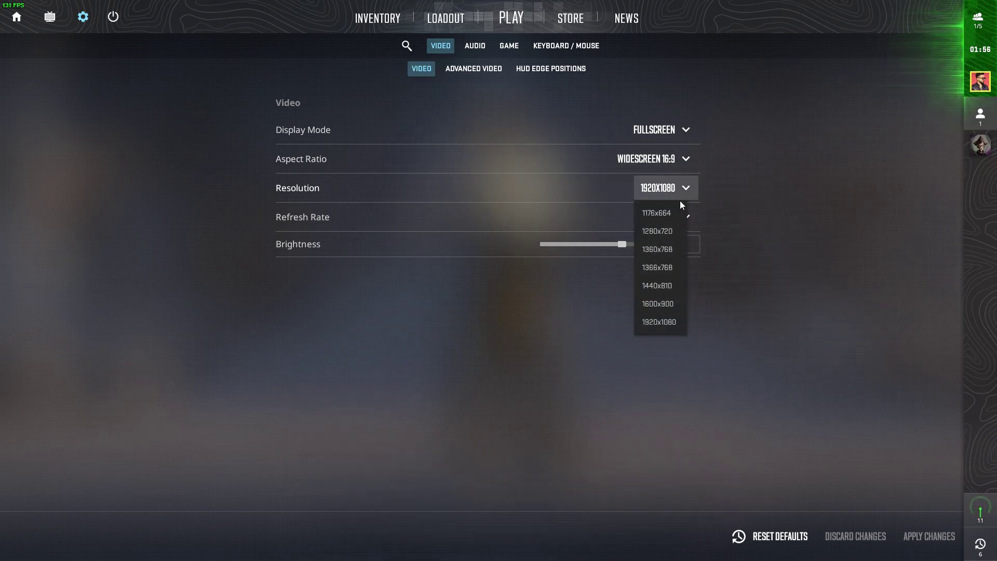
pyautogui.click(676, 323)
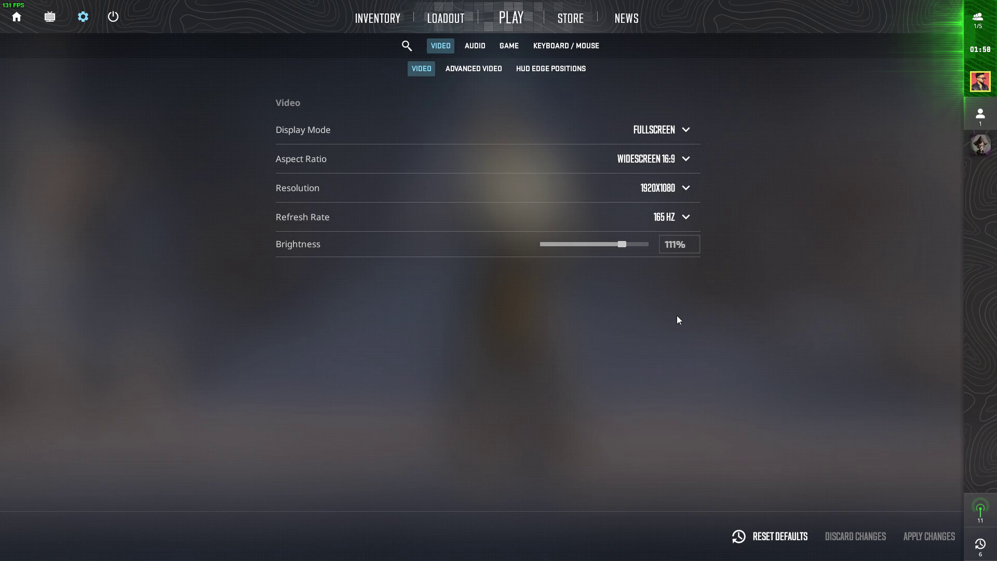
pyautogui.click(676, 217)
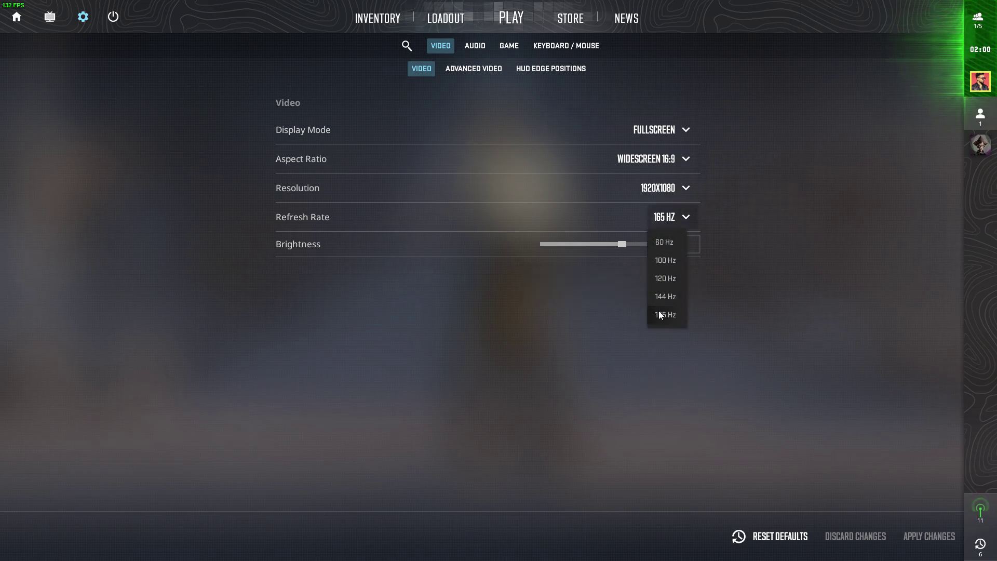
pyautogui.click(671, 316)
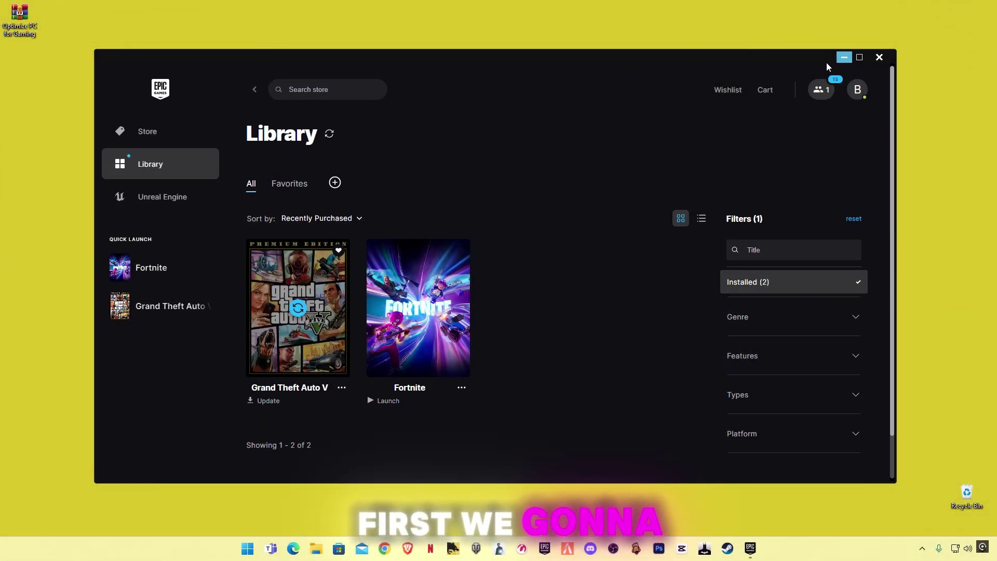
# Minimise the Epic Games library and launch Windows Settings from the Start menu
pyautogui.click(844, 58)
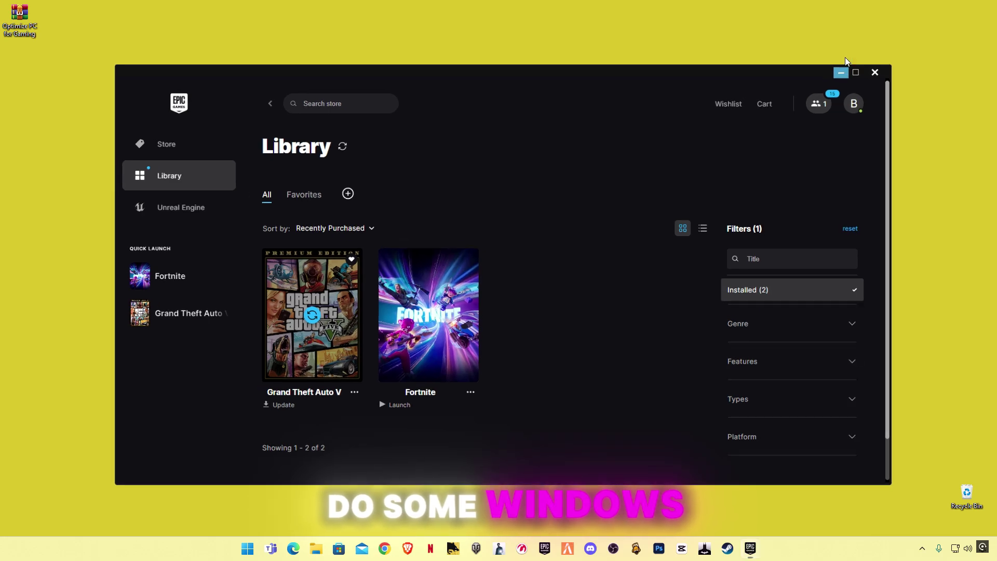
pyautogui.click(248, 551)
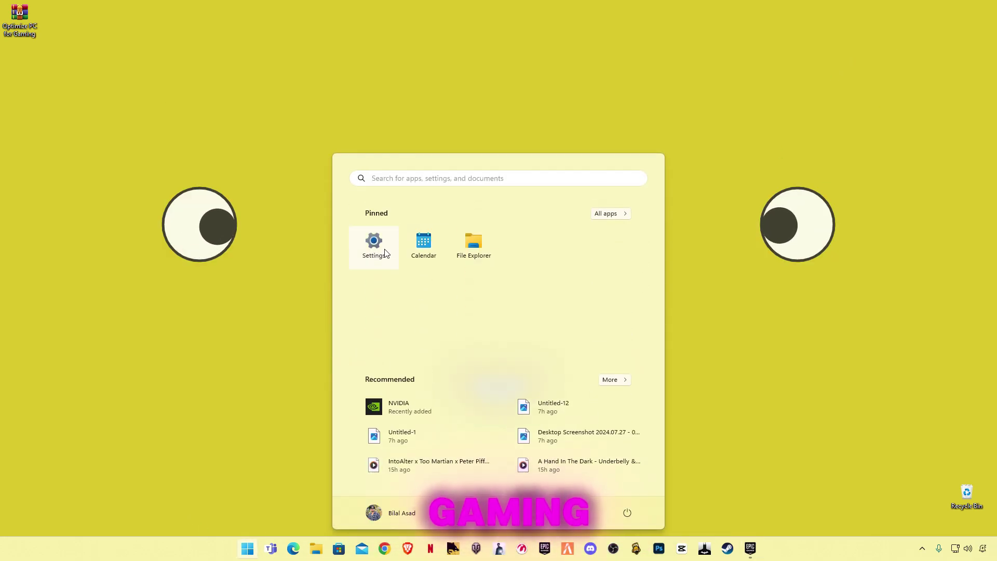
pyautogui.click(363, 245)
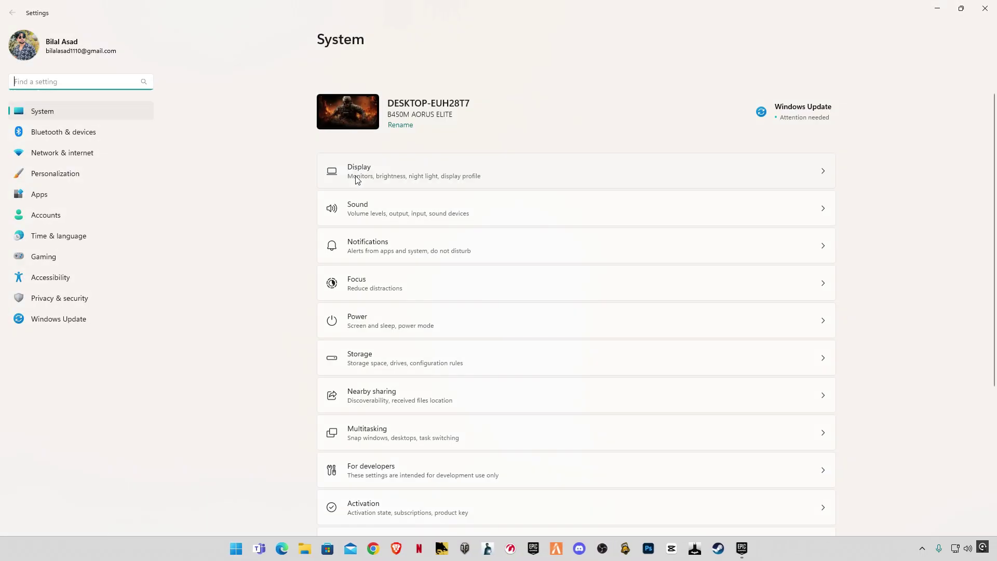
# Search Settings for 'game' and switch Game Mode off
pyautogui.click(95, 83)
pyautogui.write('ga')
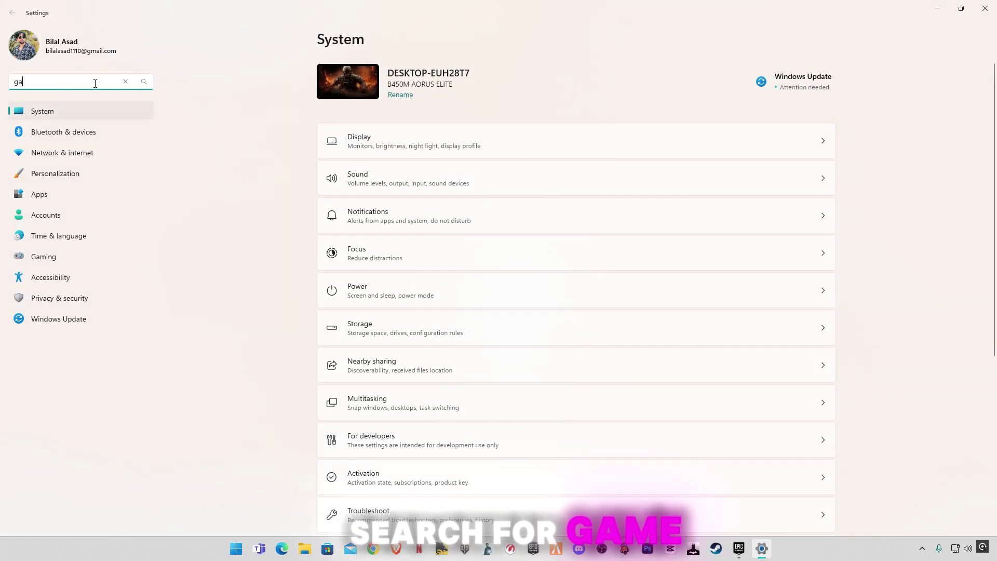
pyautogui.write('me')
pyautogui.press('Return')
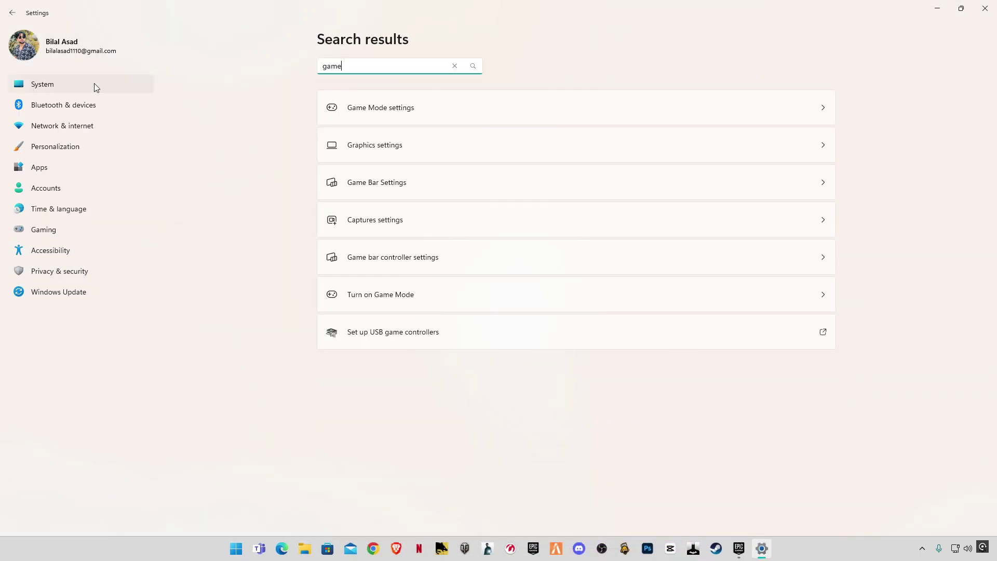
pyautogui.click(381, 109)
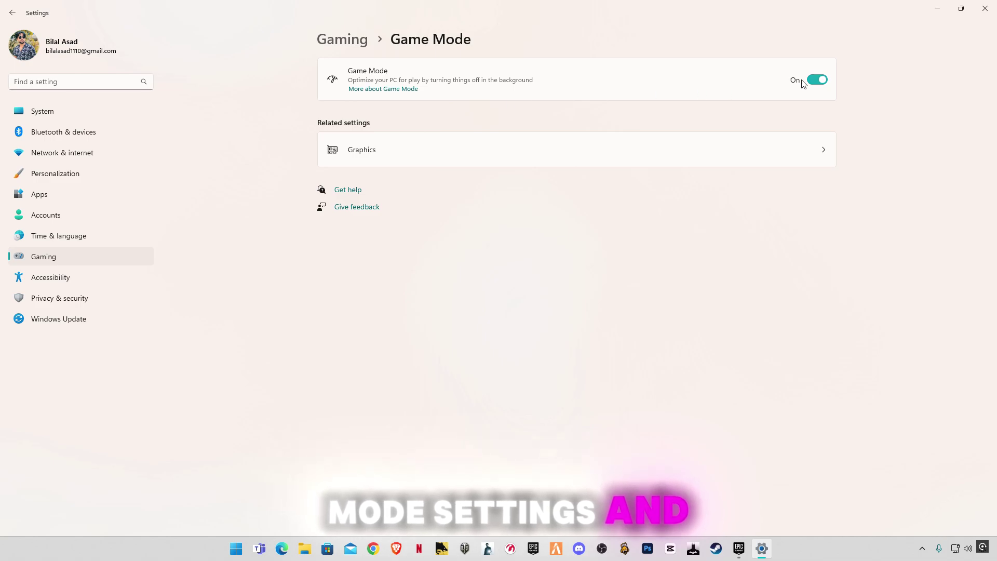
# Search 'game' again to check the Game Bar controller option is off, then redo the 'game' search
pyautogui.click(79, 81)
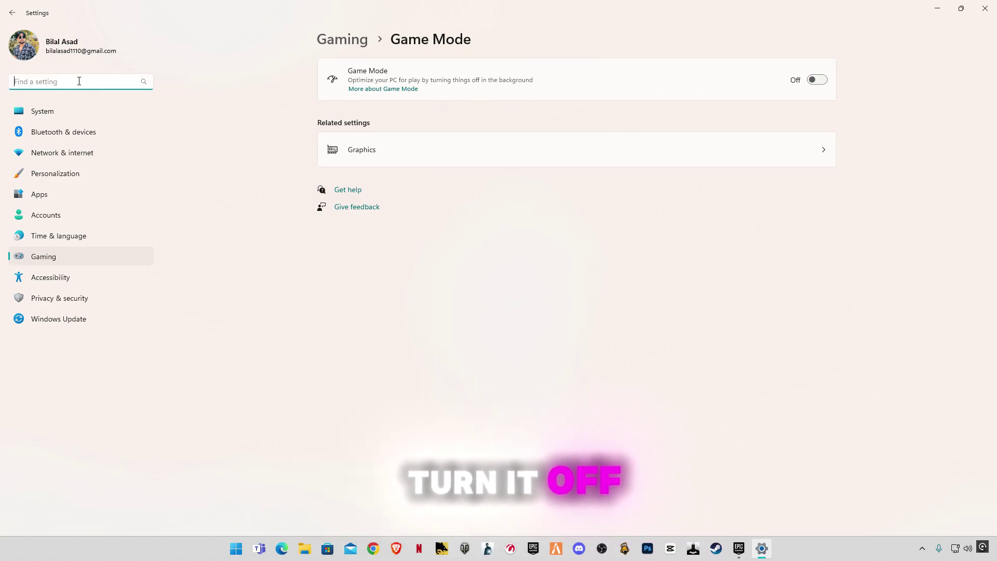
pyautogui.write('game')
pyautogui.press('Return')
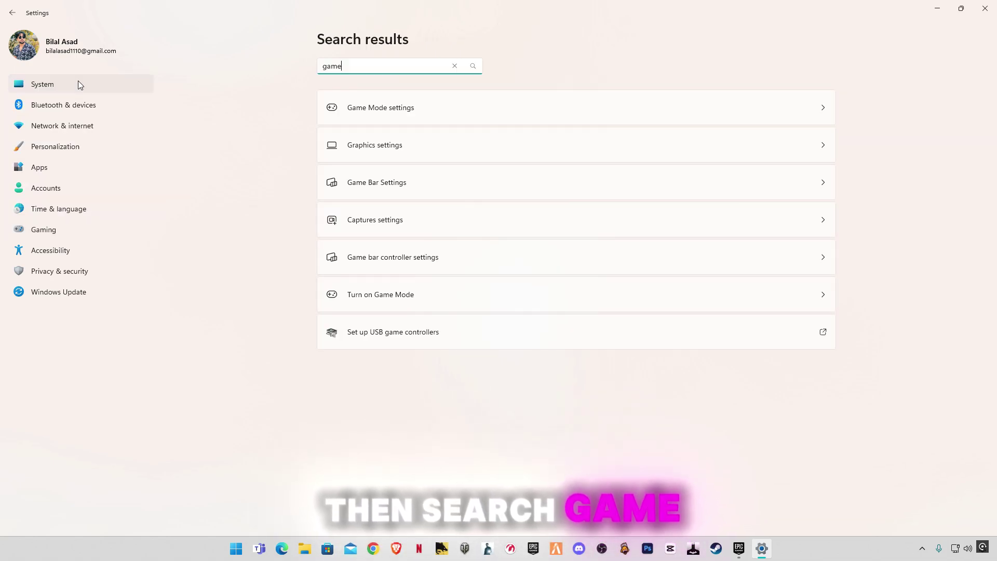
pyautogui.click(408, 181)
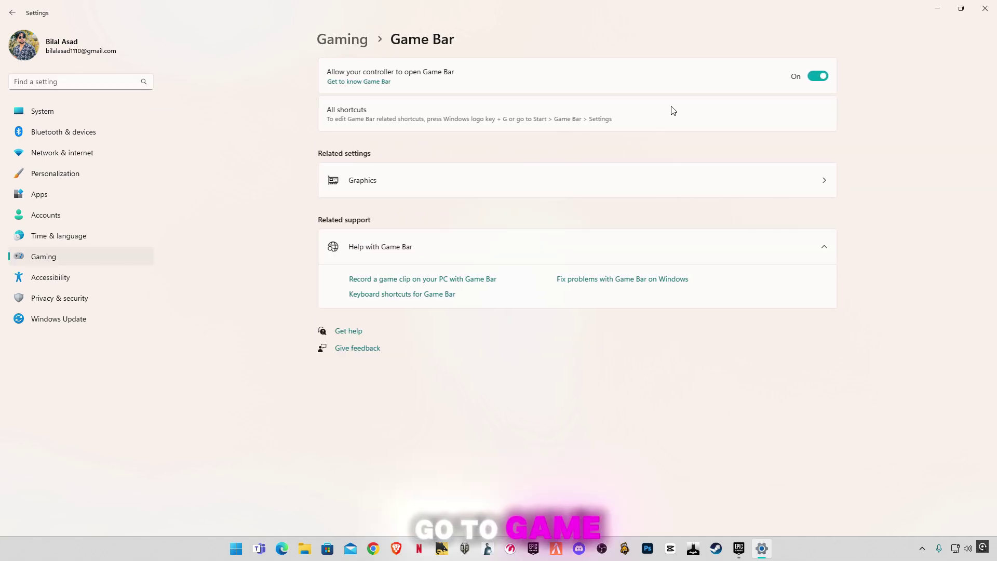
pyautogui.click(72, 86)
pyautogui.write('game')
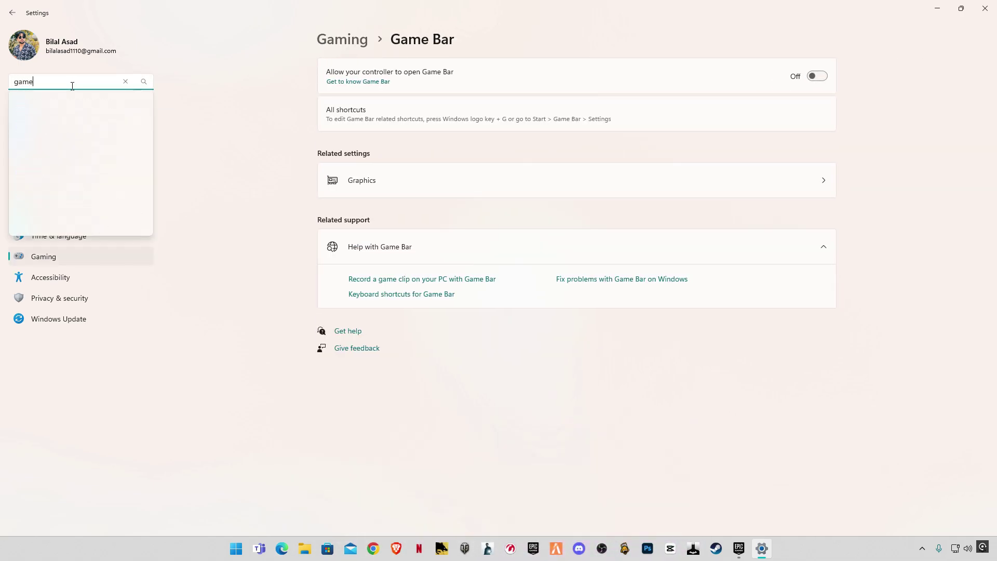
pyautogui.press('Return')
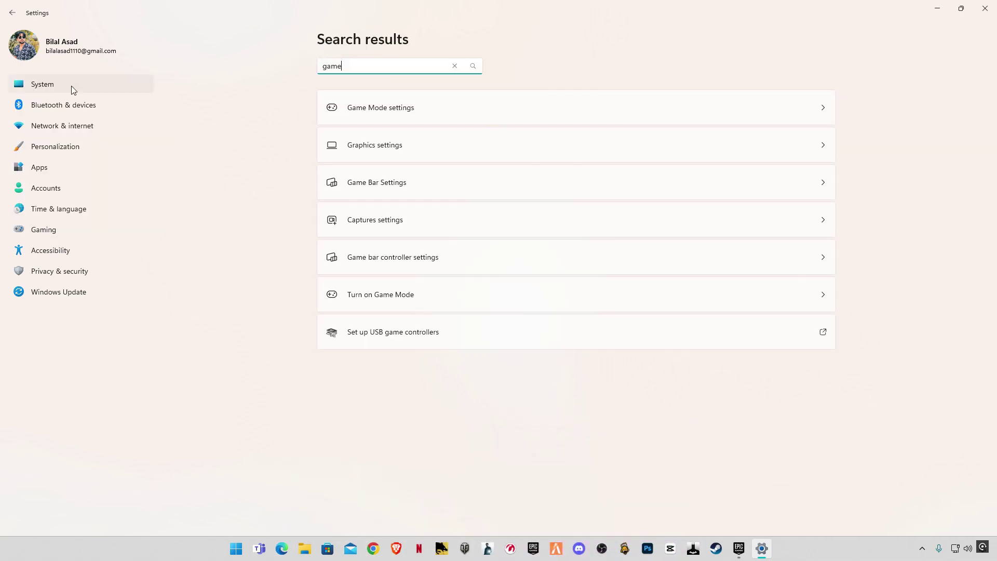
# Turn on Optimizations for windowed games in the default graphics settings, keeping GPU scheduling on
pyautogui.click(387, 150)
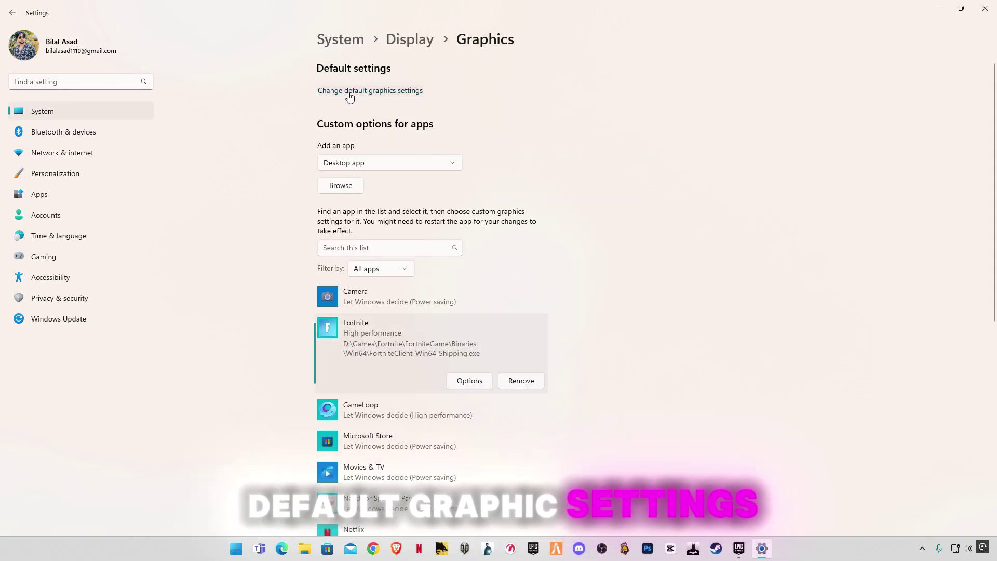
pyautogui.click(350, 93)
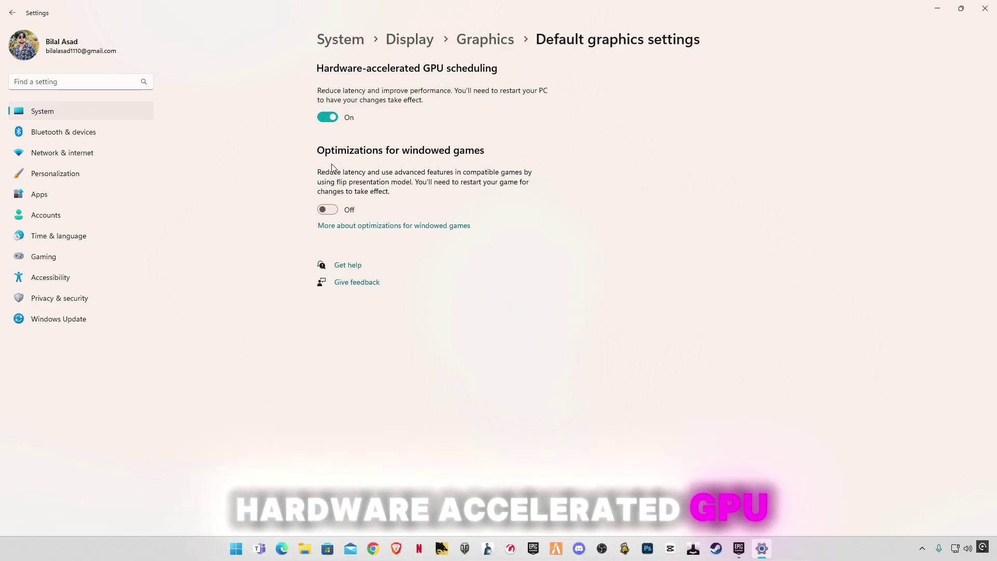
pyautogui.click(333, 208)
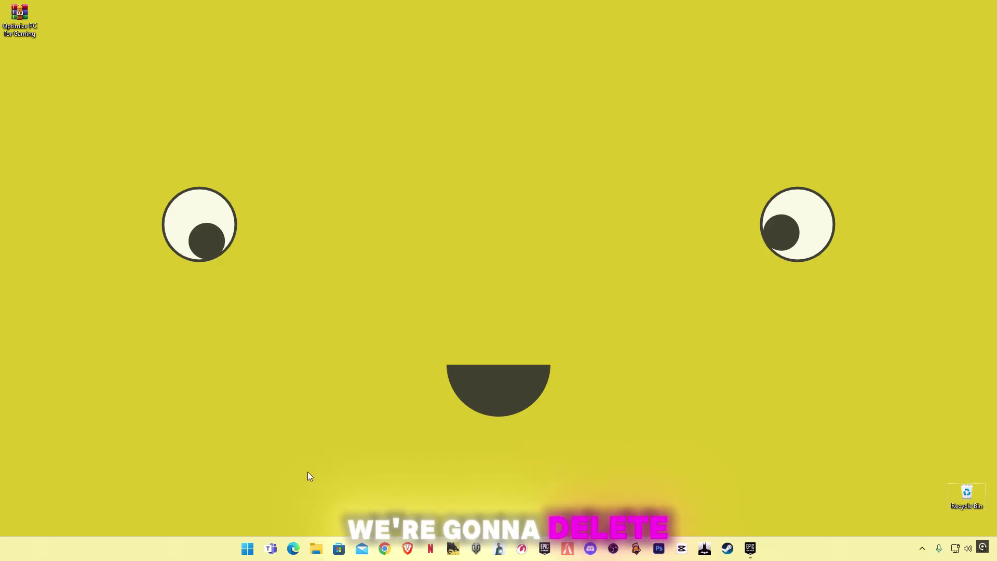
# Open C:\Windows\Temp with Win+R 'temp', delete all its files, and close the window
pyautogui.rightClick(248, 554)
pyautogui.click(377, 444)
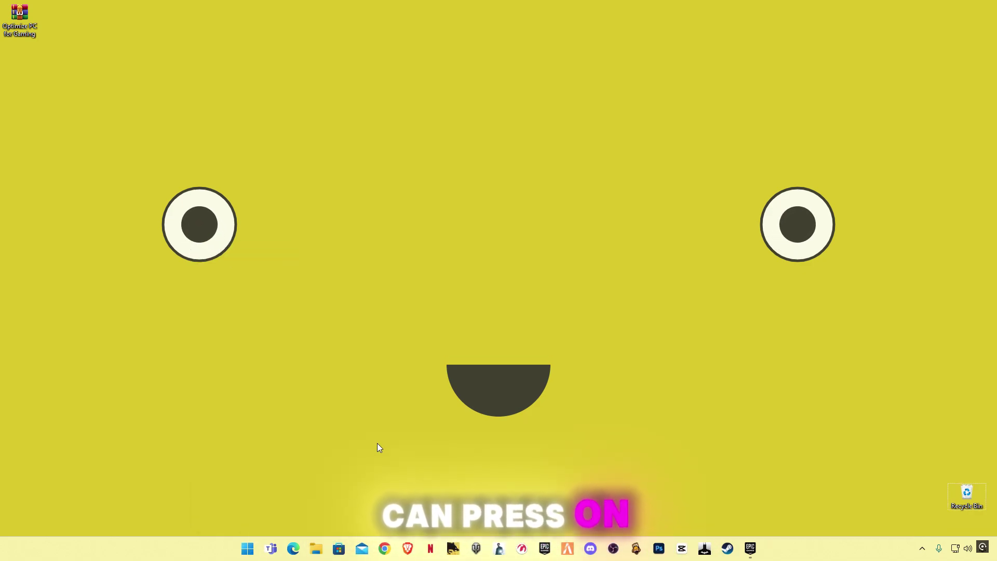
pyautogui.press('super+r')
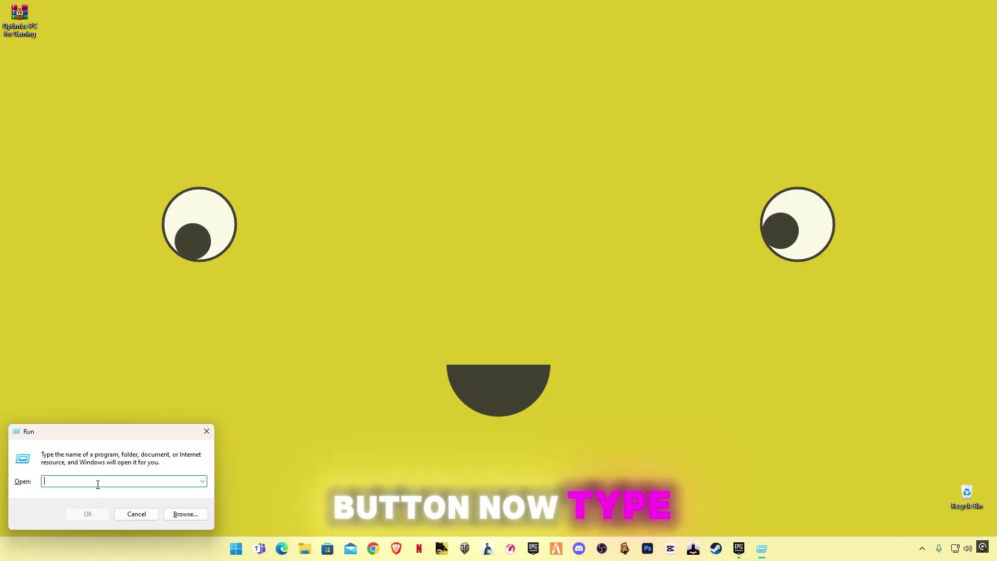
pyautogui.write('tem')
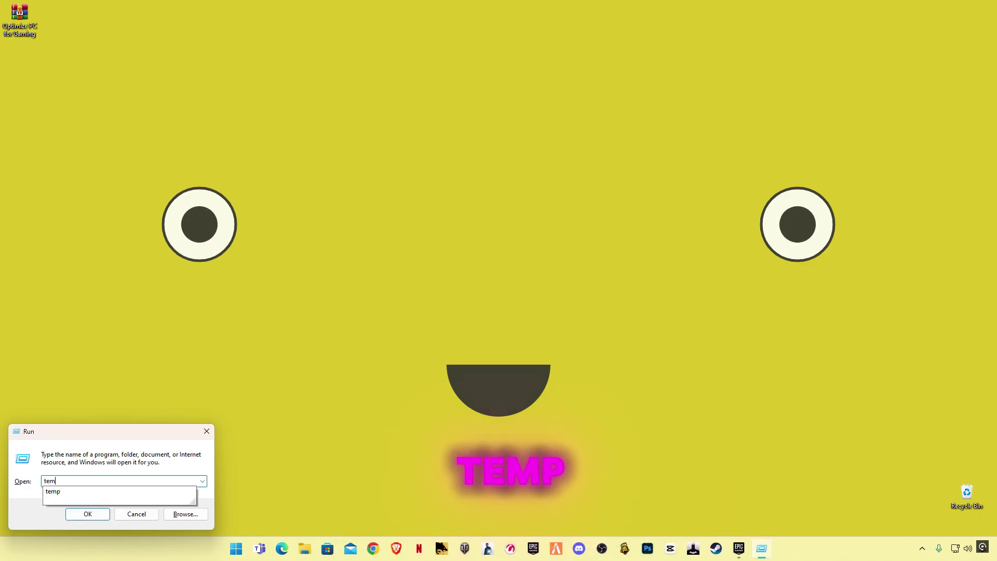
pyautogui.write('p')
pyautogui.press('Return')
pyautogui.click(480, 293)
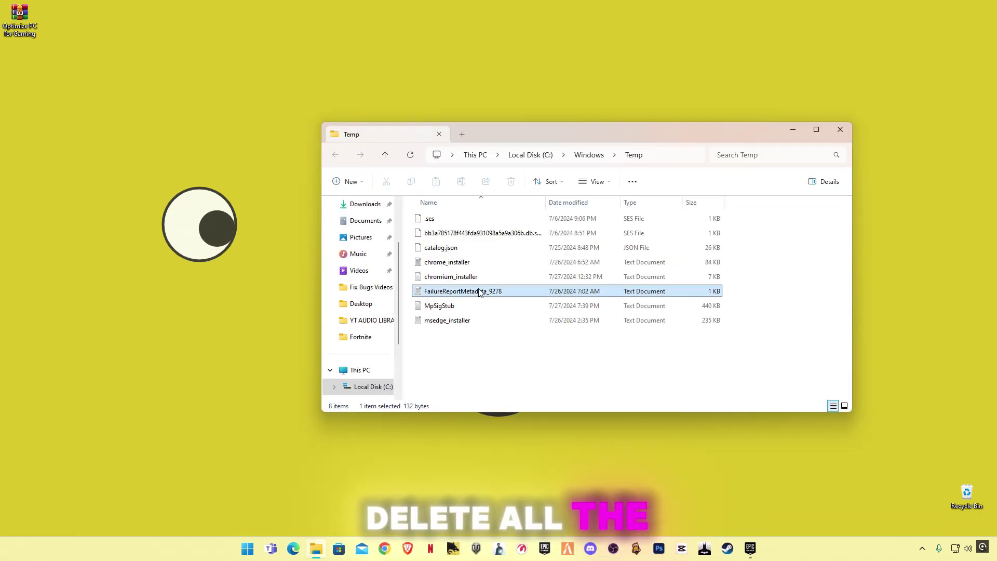
pyautogui.hotkey('ctrl', 'a')
pyautogui.press('Delete')
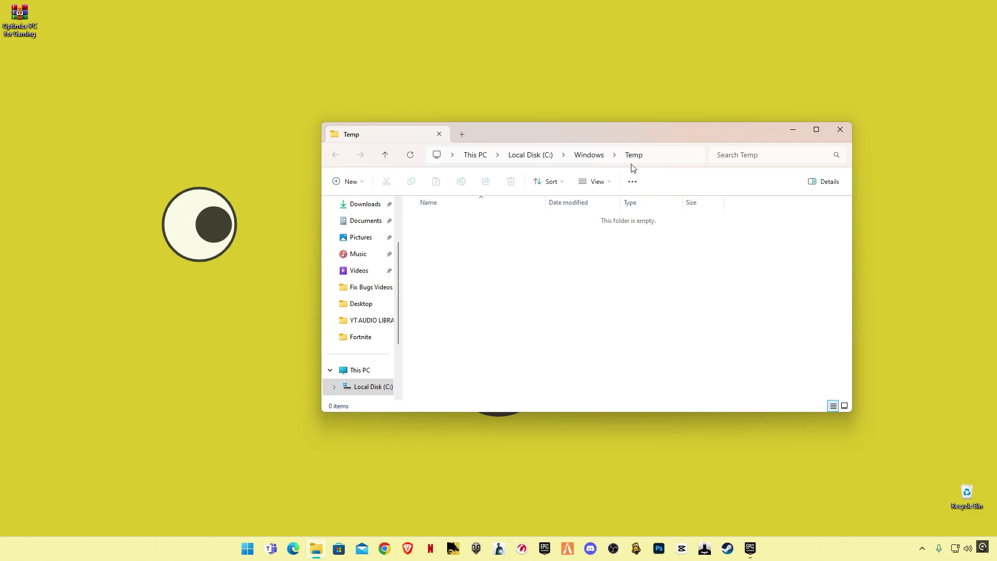
pyautogui.click(845, 129)
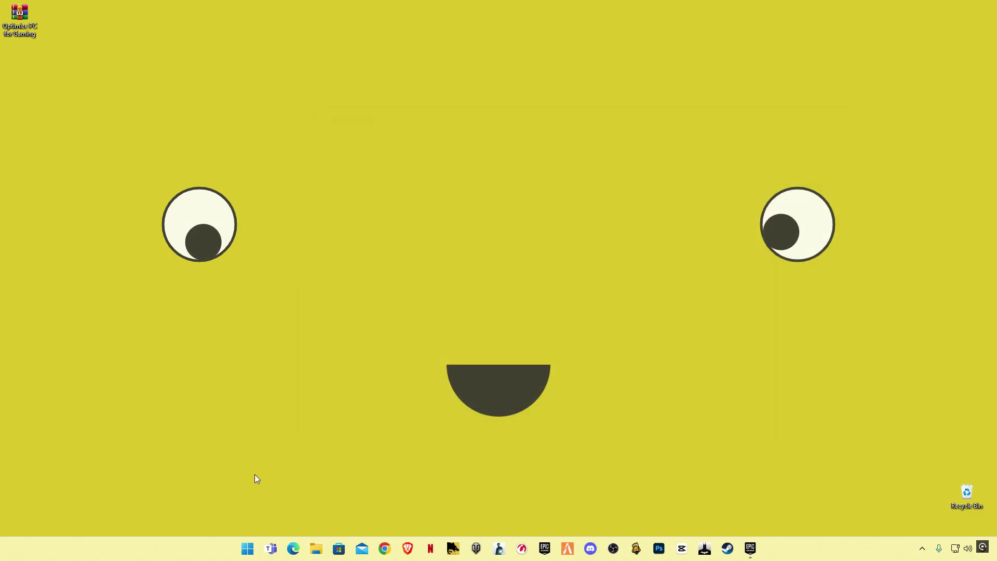
# Delete all 109 items in the user's %temp% folder, skipping the in-use file, then close it
pyautogui.press('super+r')
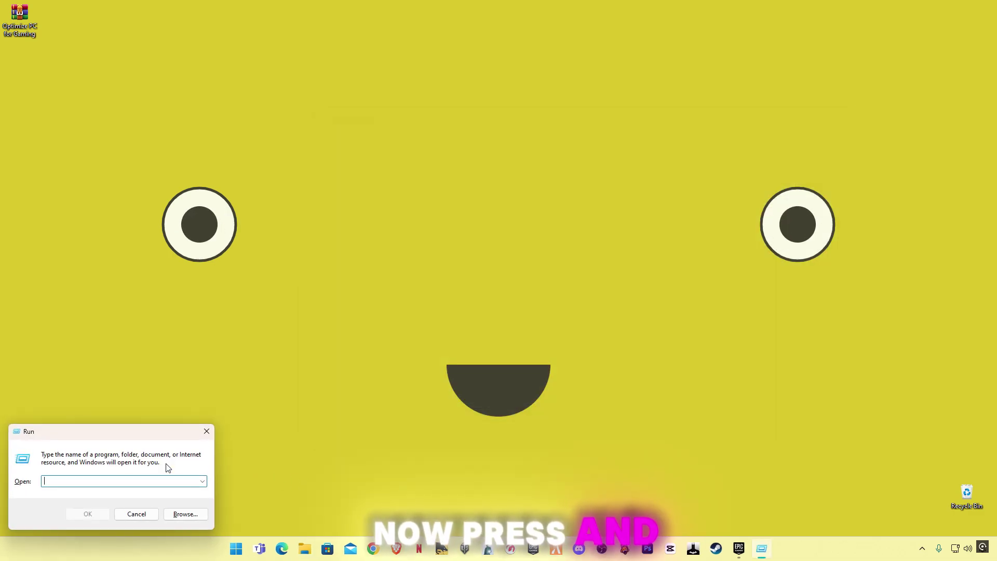
pyautogui.write('%tem')
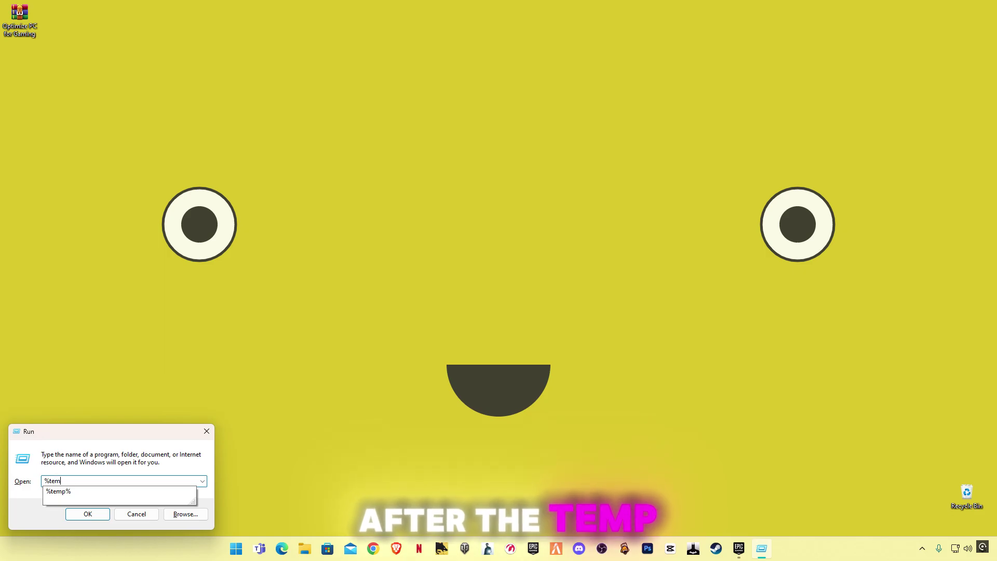
pyautogui.write('p%')
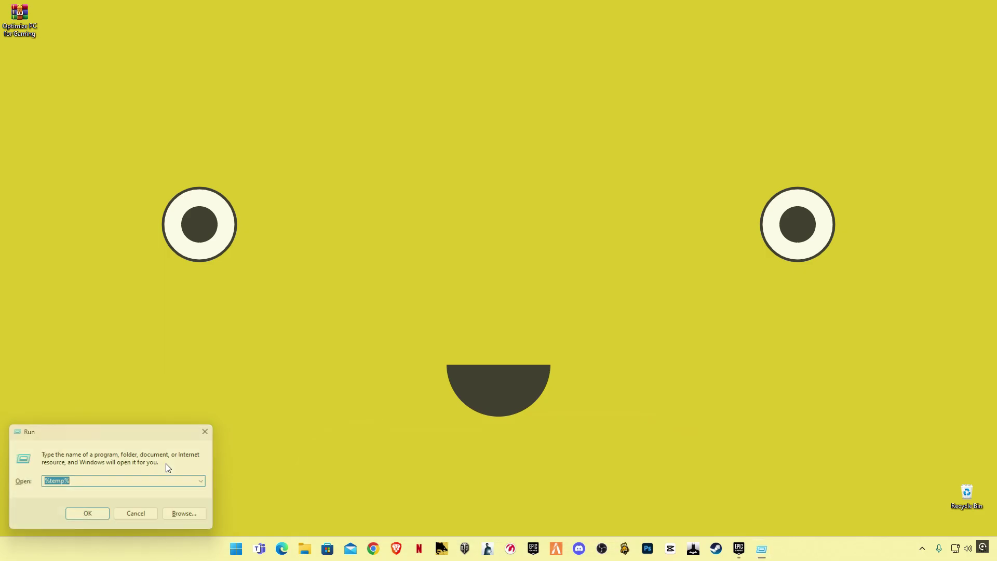
pyautogui.press('Return')
pyautogui.click(486, 312)
pyautogui.hotkey('ctrl', 'a')
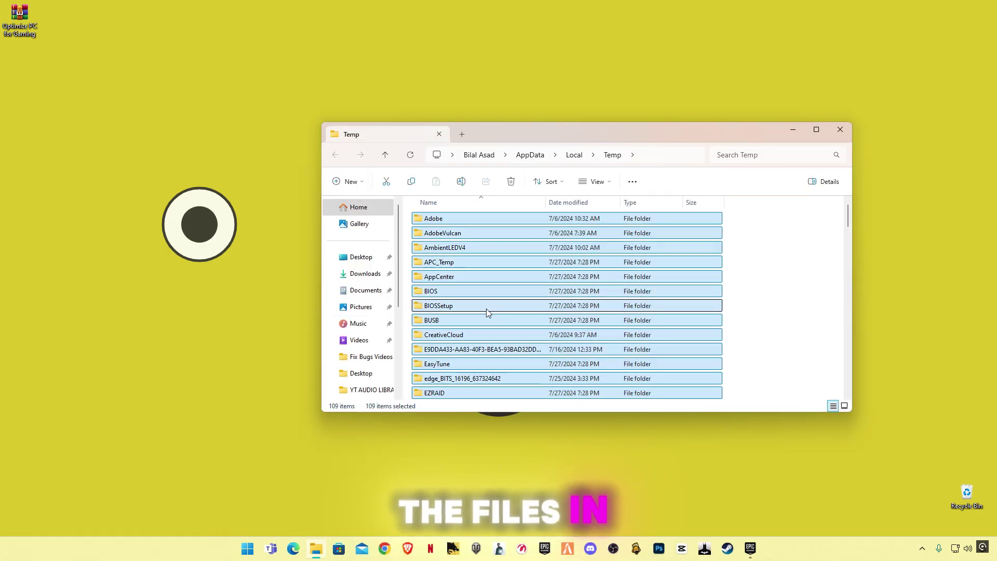
pyautogui.press('Delete')
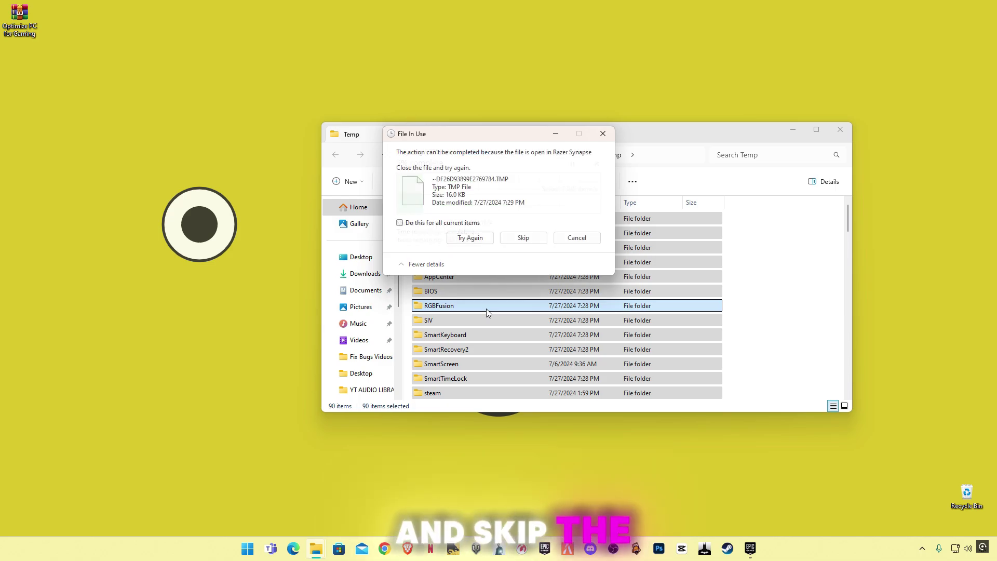
pyautogui.click(520, 238)
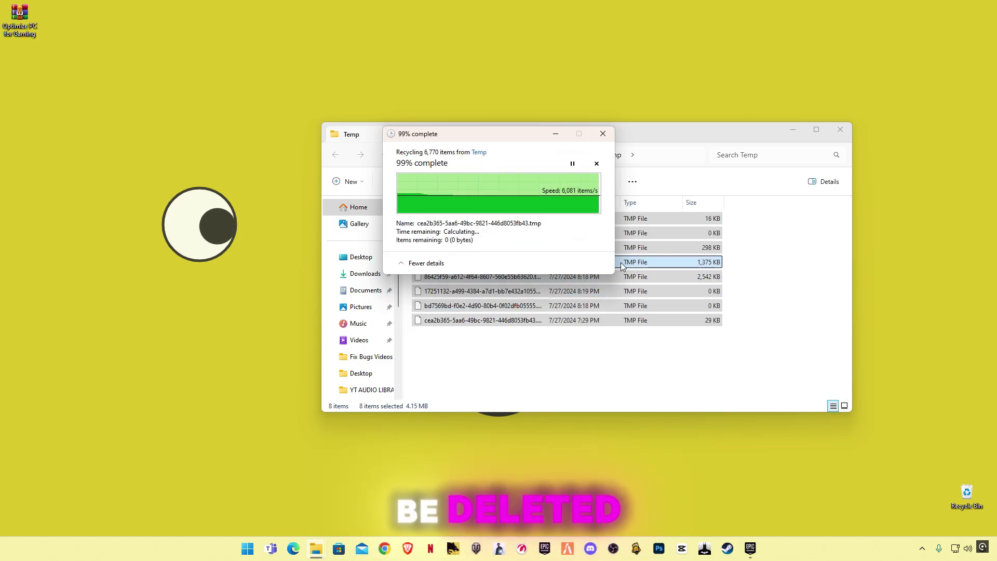
pyautogui.click(601, 134)
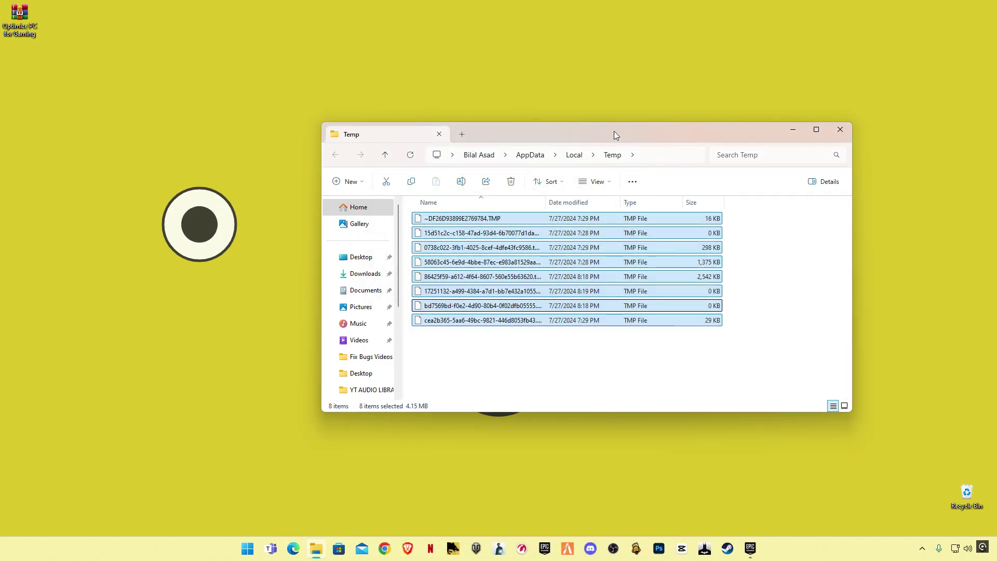
pyautogui.click(840, 129)
# Permanently empty the Recycle Bin
pyautogui.rightClick(957, 488)
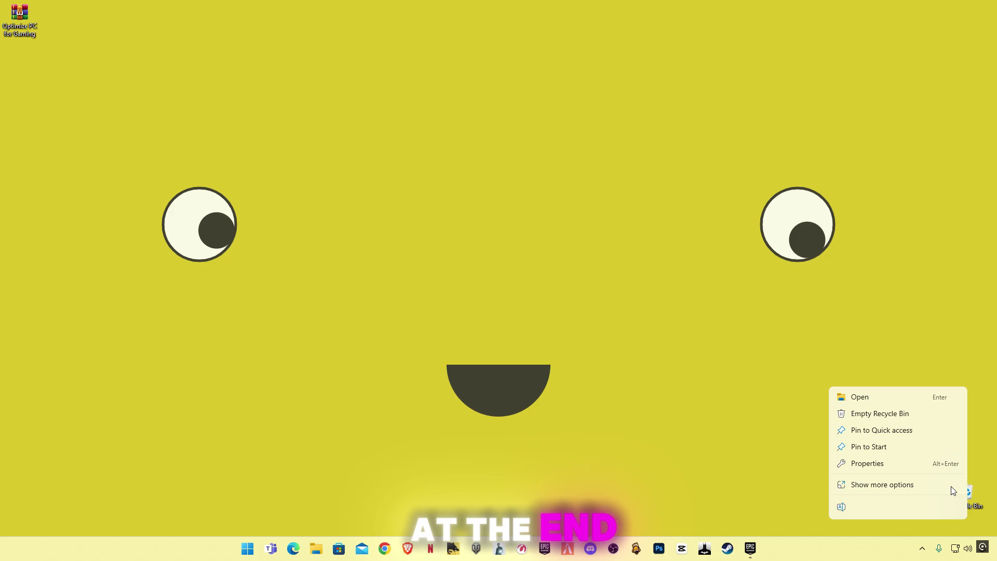
pyautogui.click(890, 419)
pyautogui.click(540, 282)
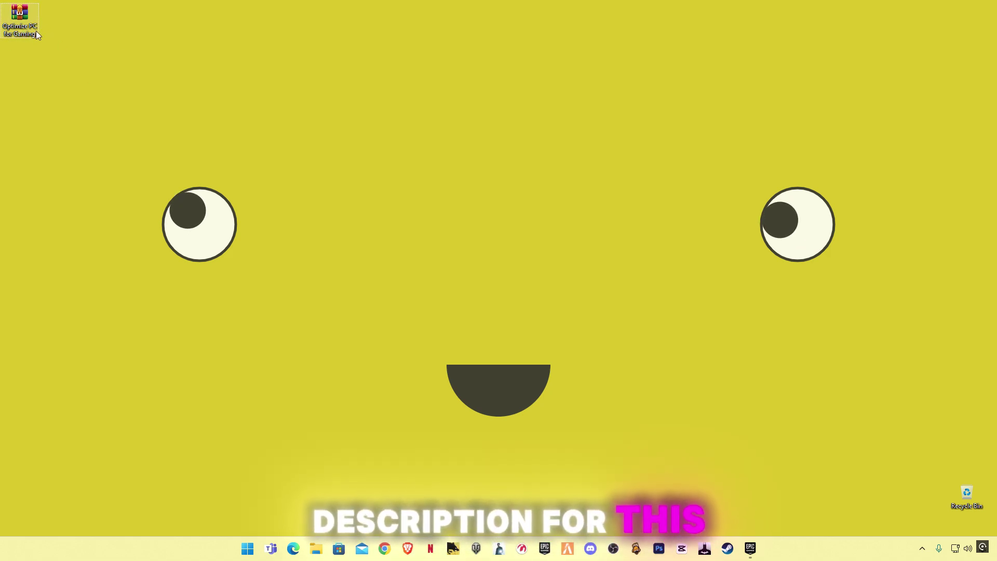
# Extract the Optimize PC for Gaming archive onto the desktop with Extract Here
pyautogui.rightClick(23, 18)
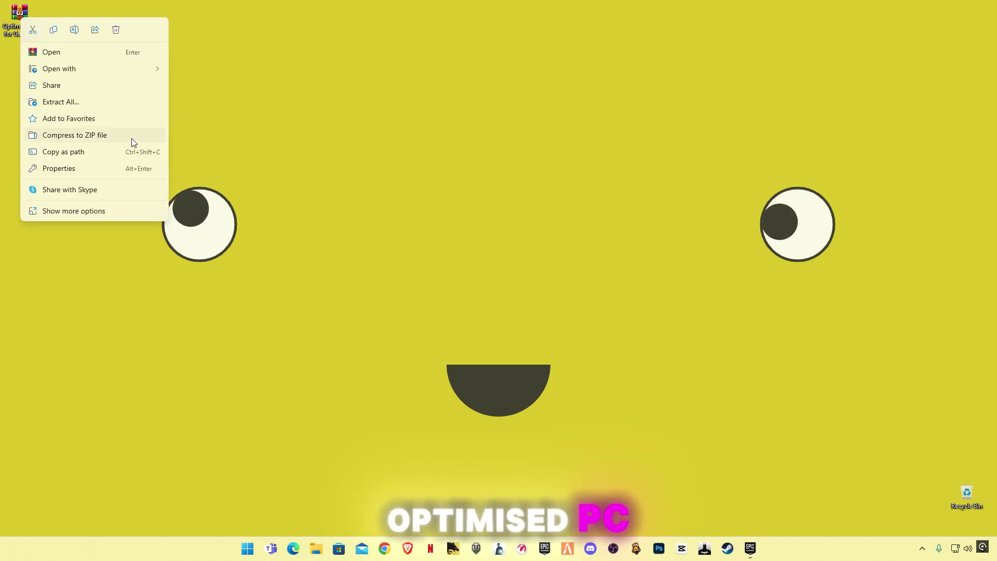
pyautogui.click(92, 212)
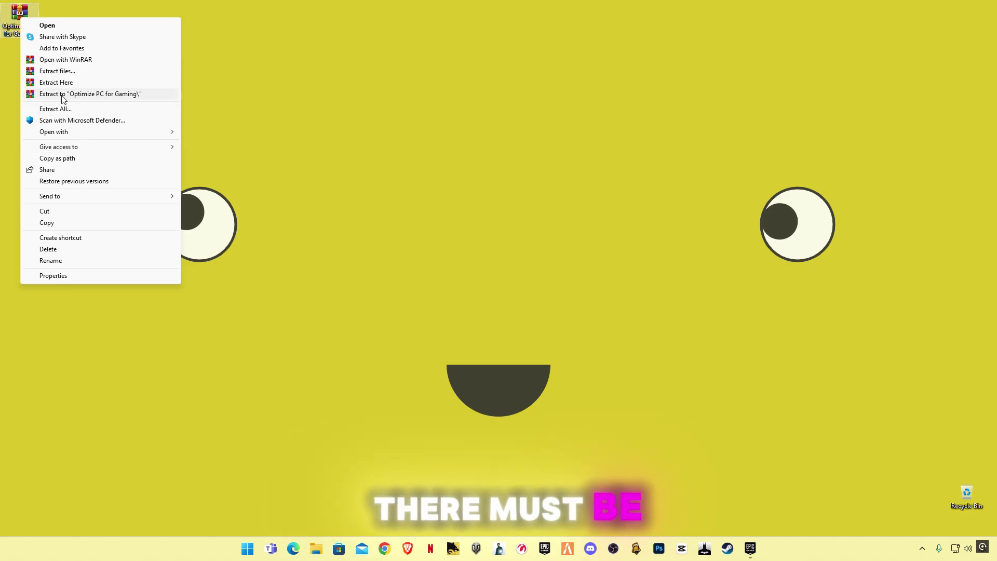
pyautogui.moveTo(133, 151)
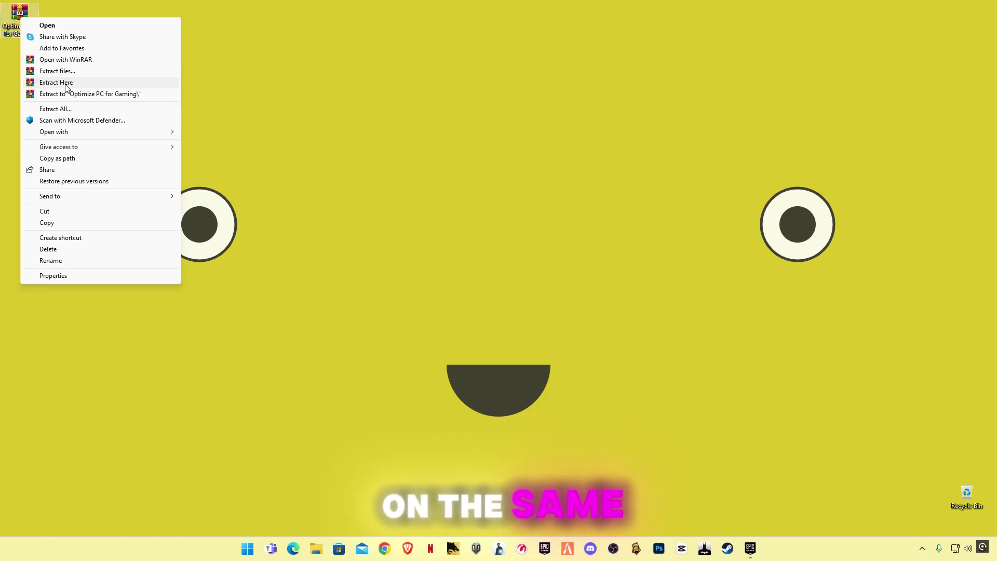
pyautogui.click(56, 82)
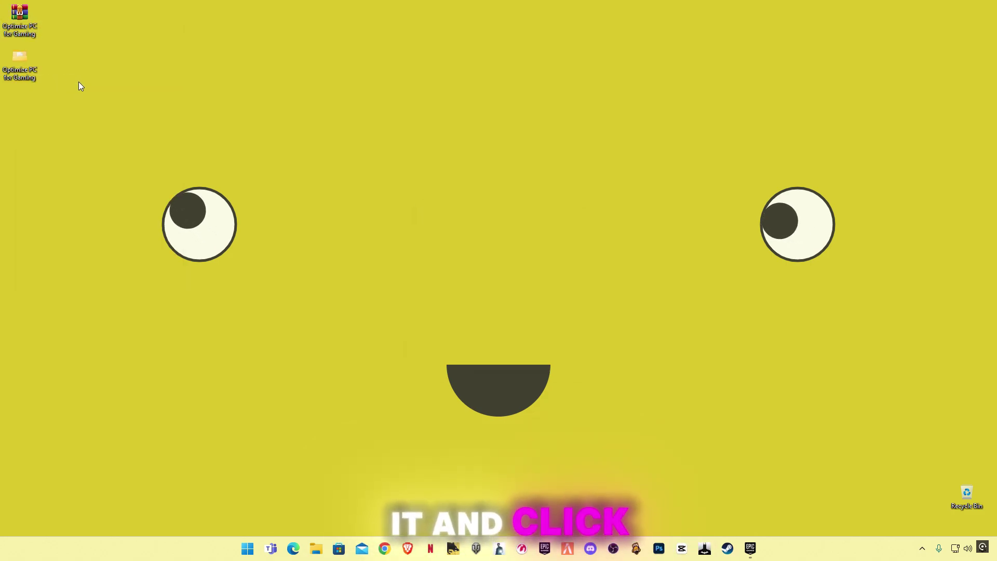
# Merge Disable Hibernate.reg from 1-Registry Optimizations > Hibernate in Windows into the registry
pyautogui.doubleClick(30, 69)
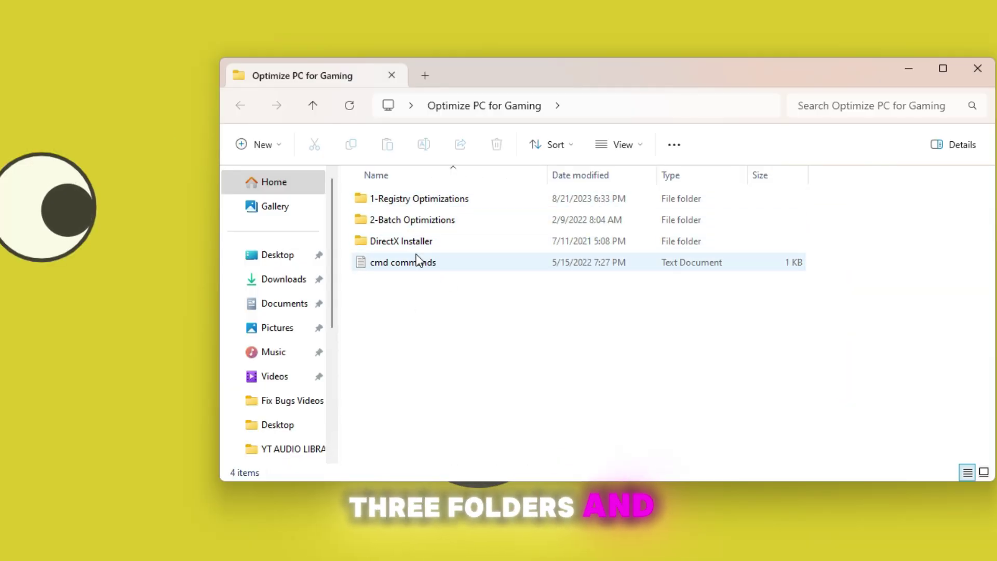
pyautogui.doubleClick(415, 203)
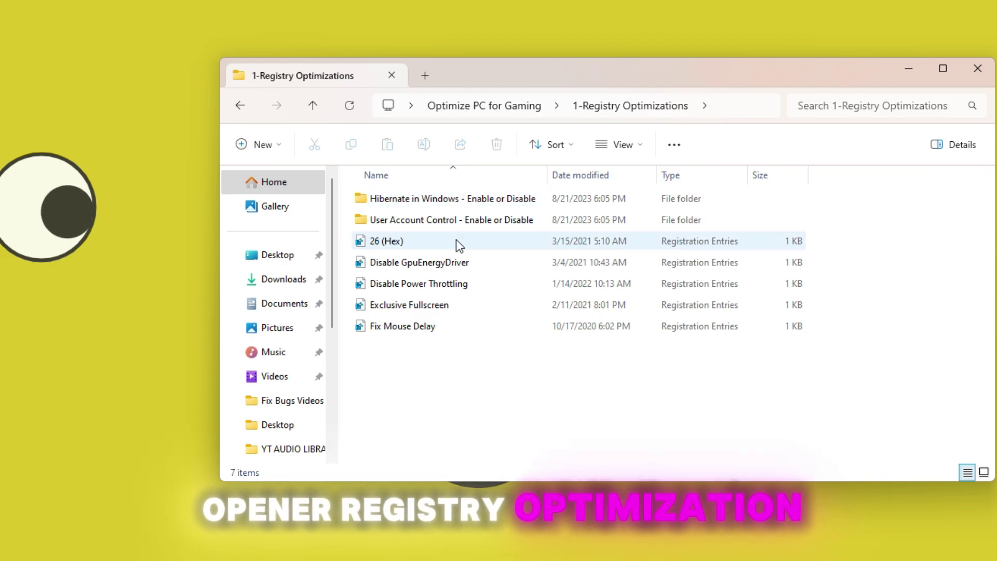
pyautogui.doubleClick(412, 206)
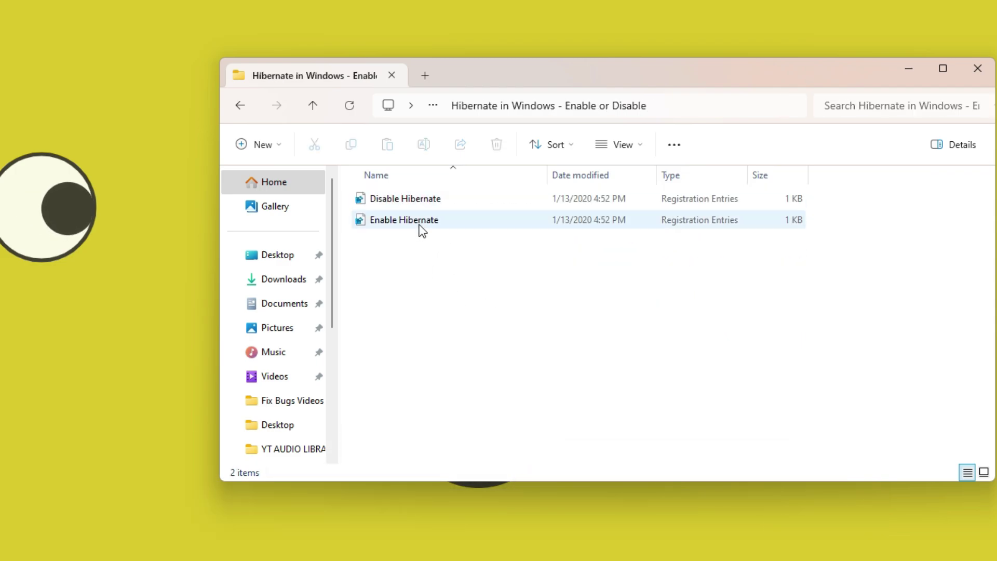
pyautogui.doubleClick(419, 198)
pyautogui.click(416, 400)
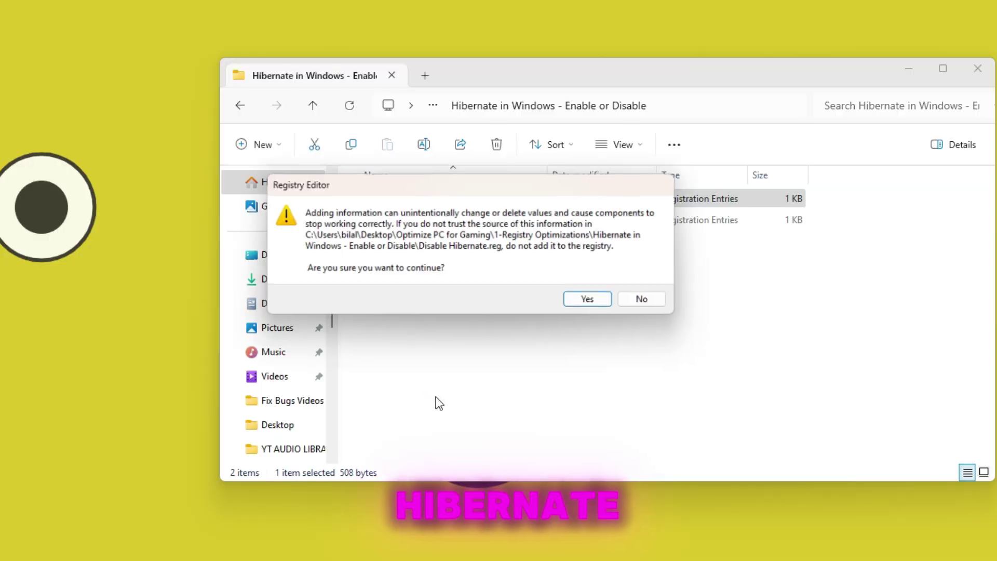
pyautogui.click(584, 299)
pyautogui.click(647, 282)
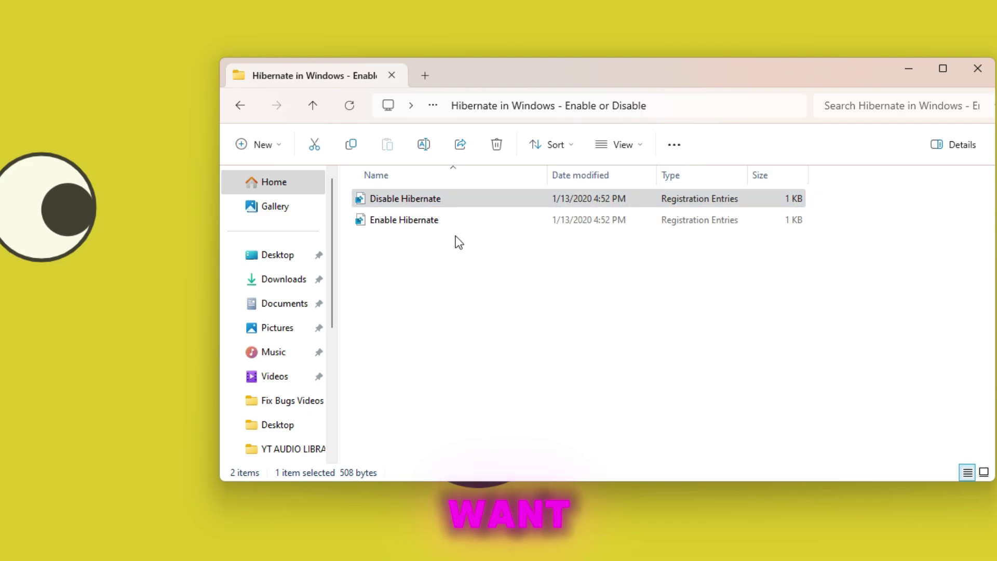
pyautogui.click(393, 223)
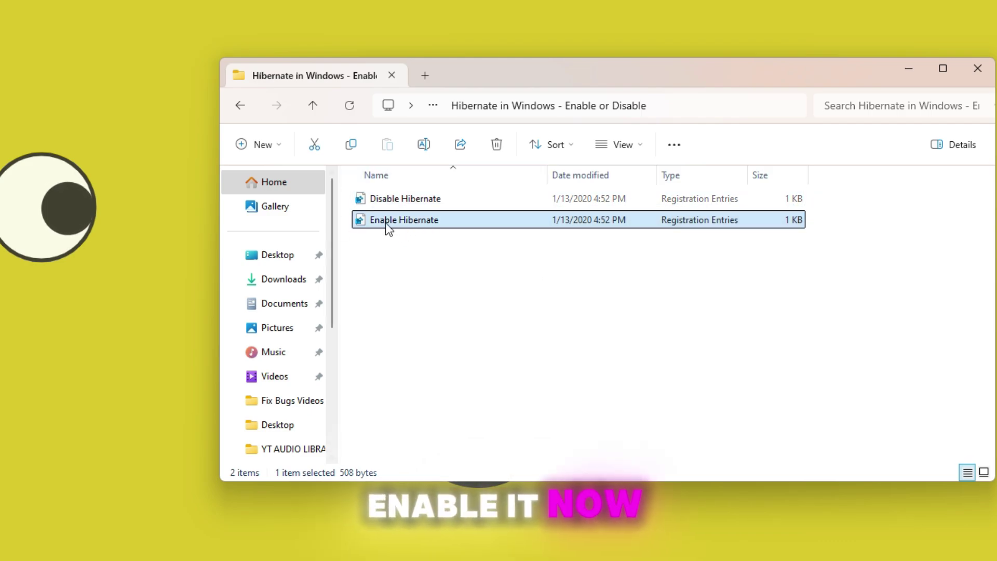
# Merge the Disable User Account Control registry file into the registry
pyautogui.click(241, 107)
pyautogui.click(434, 220)
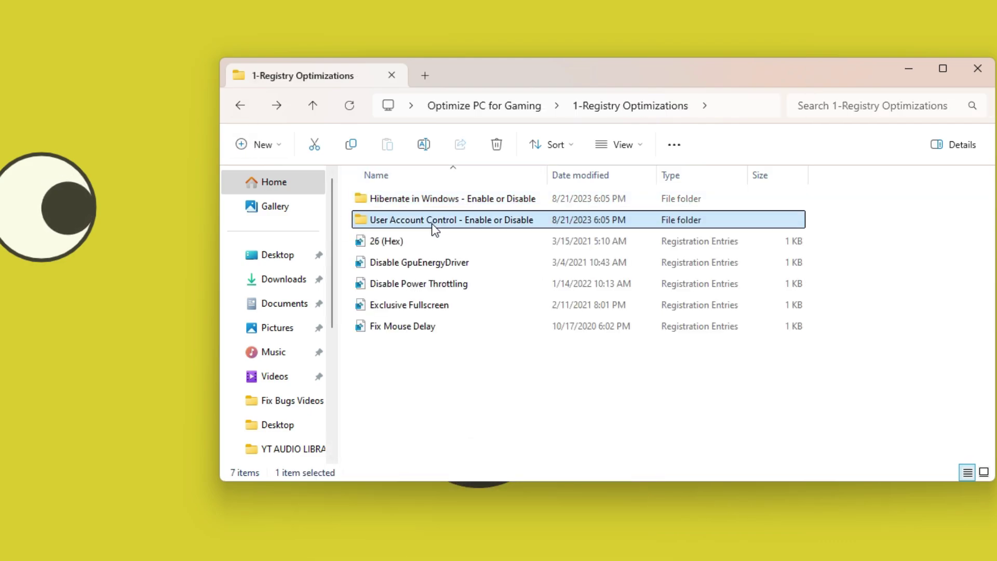
pyautogui.doubleClick(434, 220)
pyautogui.doubleClick(404, 199)
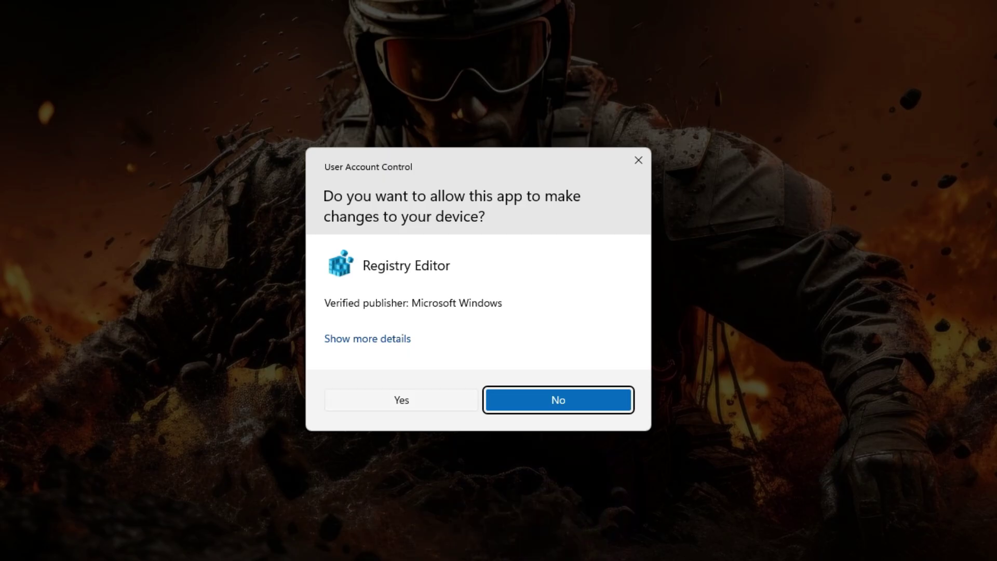
pyautogui.click(401, 400)
pyautogui.click(592, 302)
pyautogui.click(643, 284)
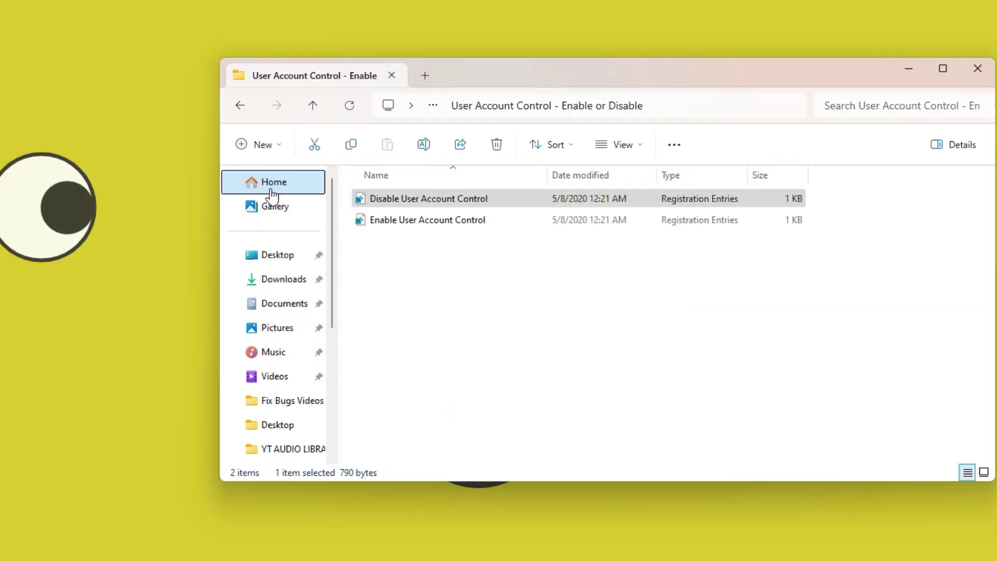
# Merge the 26 (Hex), GpuEnergyDriver, Power Throttling, Exclusive Fullscreen and Fix Mouse Delay tweaks
pyautogui.click(241, 105)
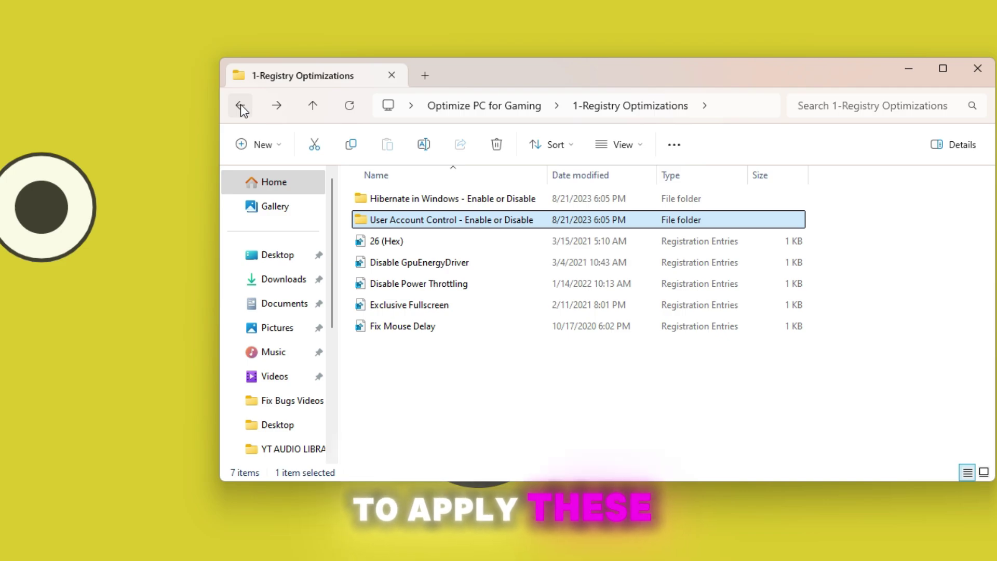
pyautogui.doubleClick(414, 242)
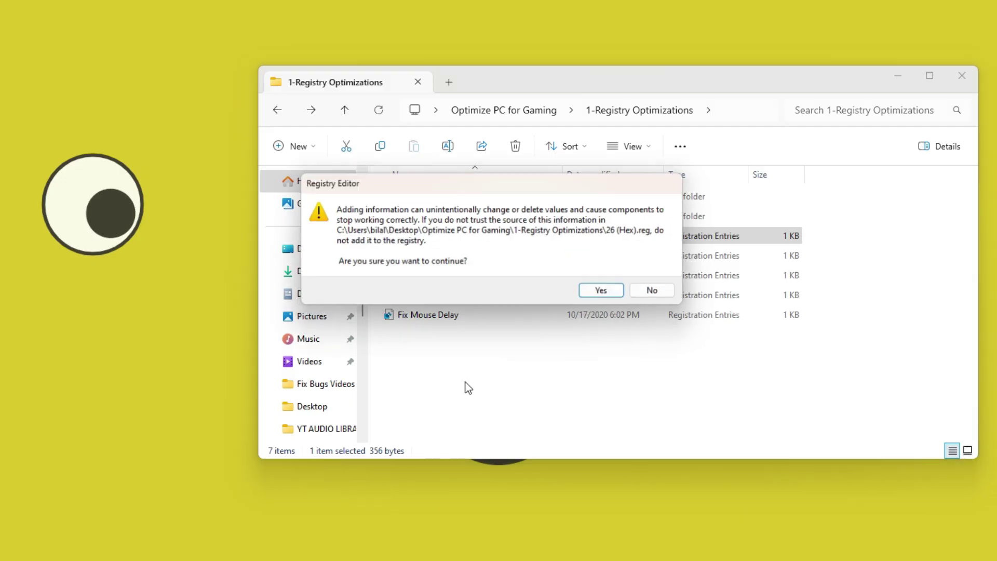
pyautogui.click(584, 299)
pyautogui.click(657, 271)
pyautogui.doubleClick(437, 256)
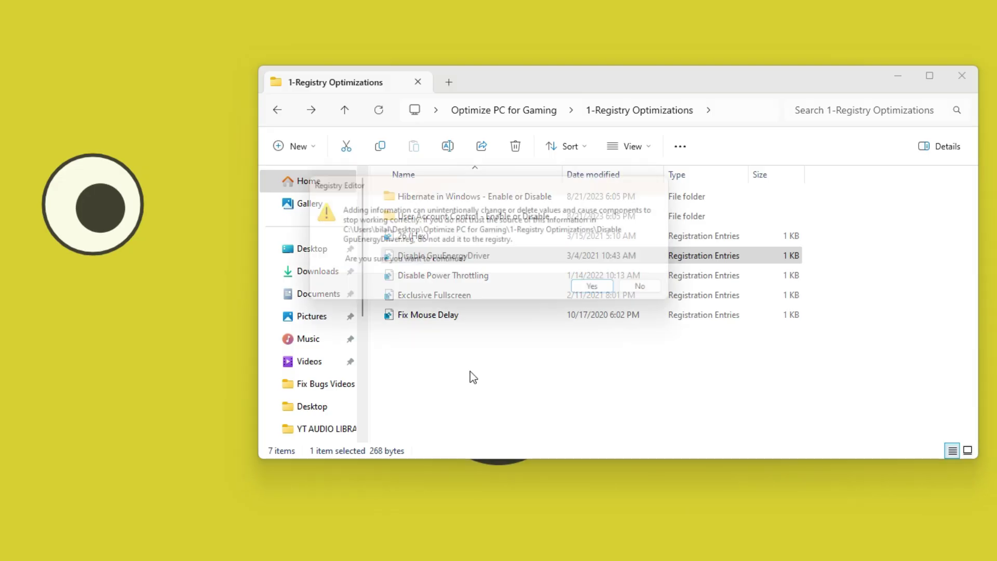
pyautogui.click(592, 285)
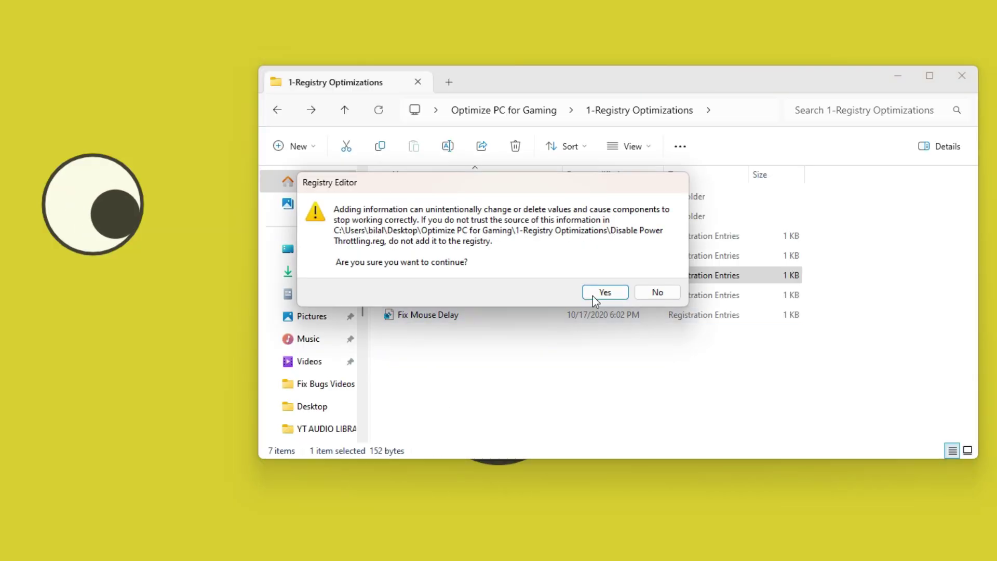
pyautogui.click(593, 296)
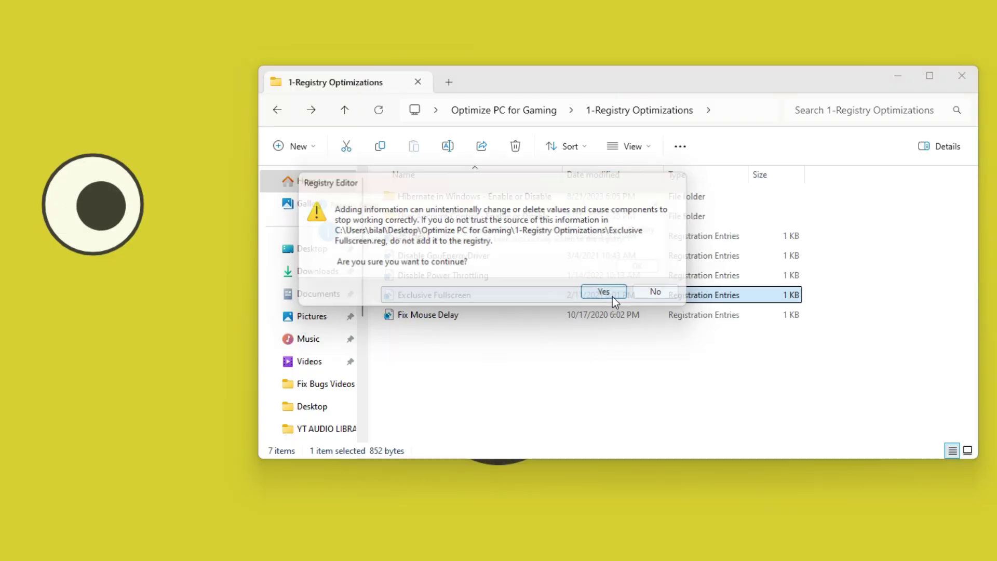
pyautogui.click(604, 292)
pyautogui.doubleClick(428, 316)
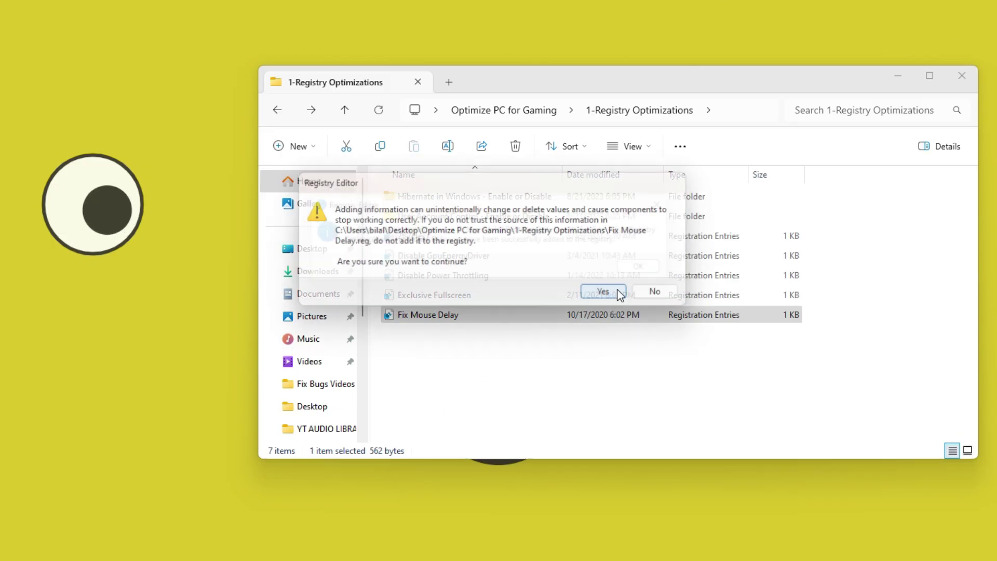
pyautogui.click(600, 291)
# From 2-Batch Optimizitions, run the Clean Temporary Files and Disable Process Mitigation scripts to completion
pyautogui.click(277, 109)
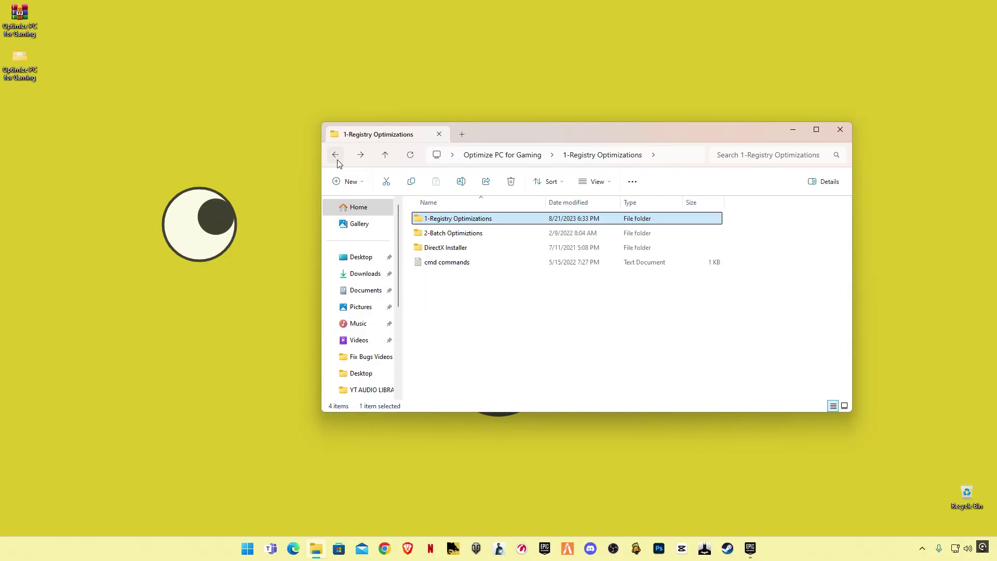
pyautogui.click(442, 227)
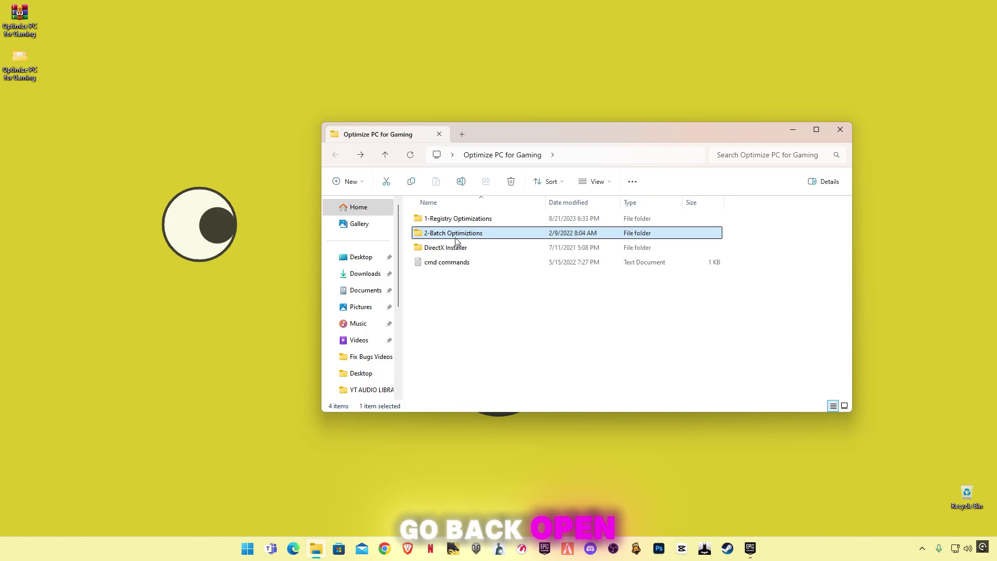
pyautogui.doubleClick(455, 237)
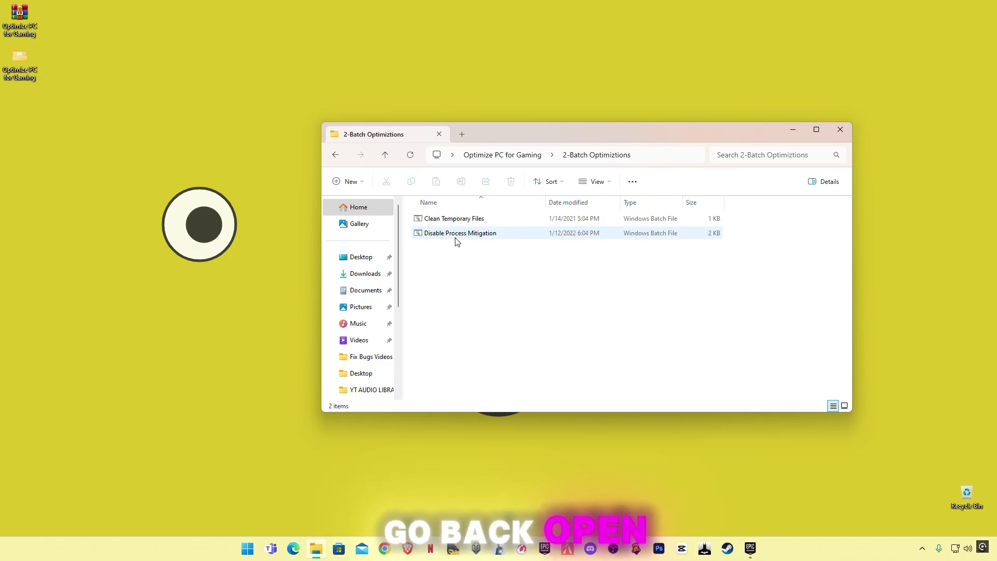
pyautogui.click(449, 223)
pyautogui.doubleClick(449, 223)
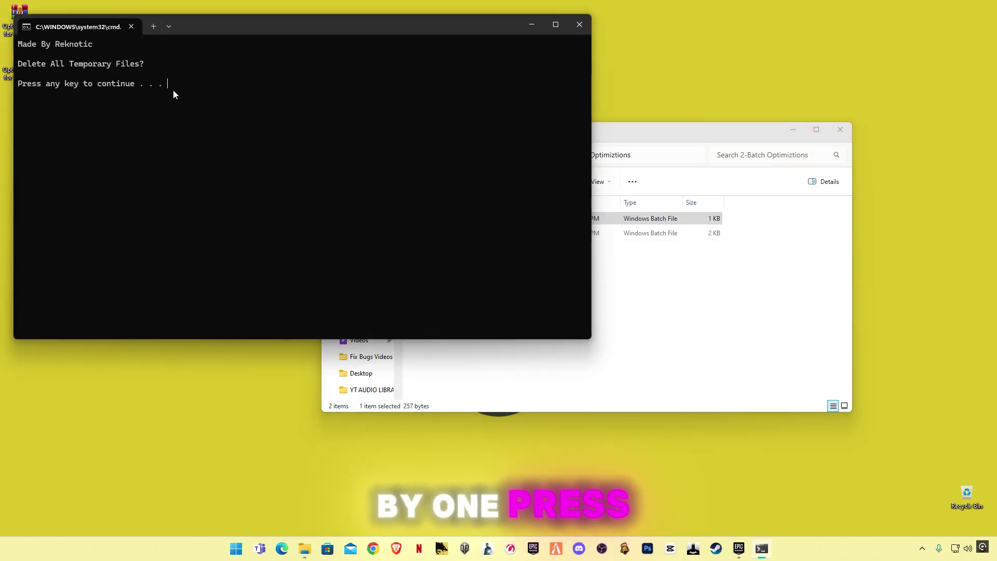
pyautogui.press('Return')
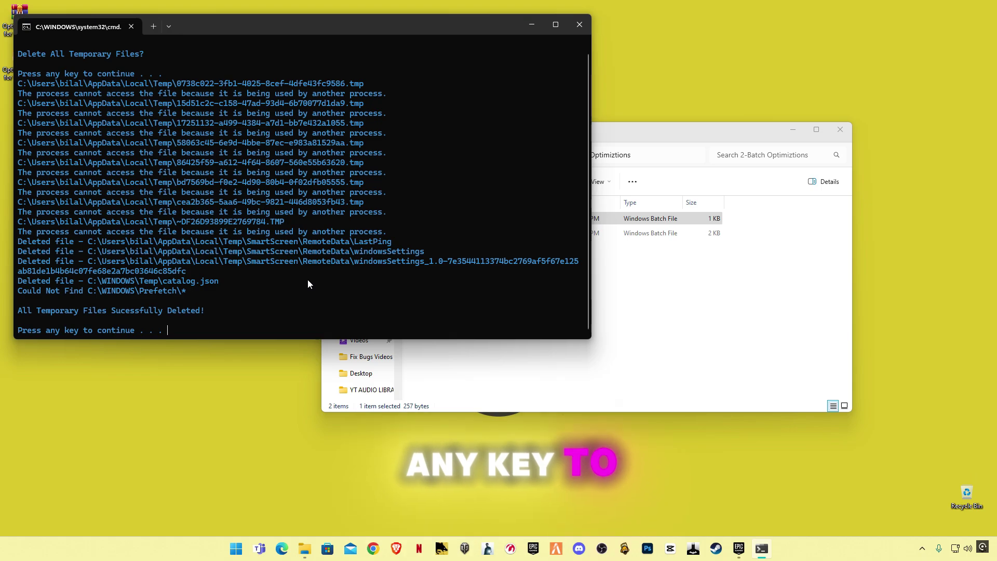
pyautogui.press('Return')
pyautogui.click(438, 236)
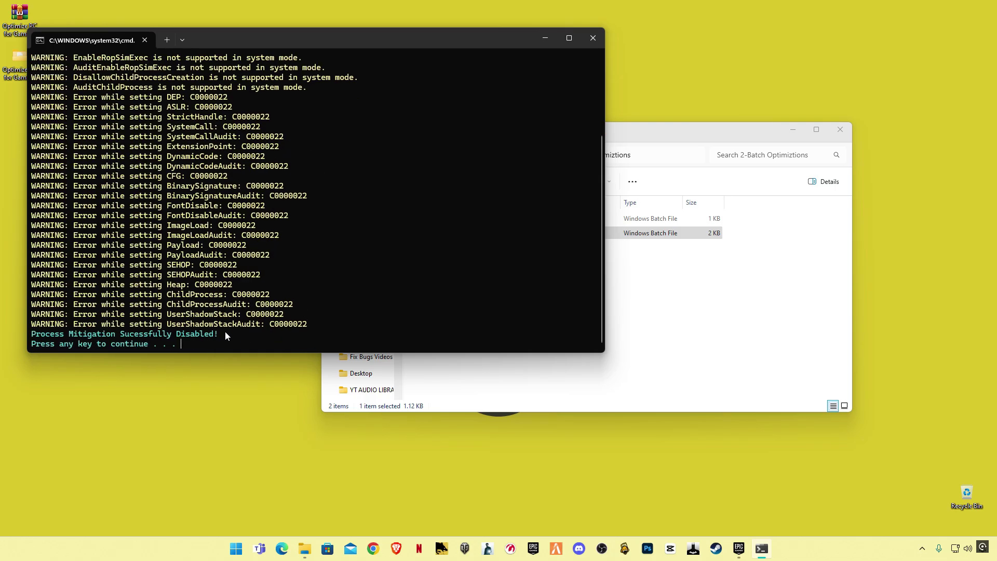
pyautogui.press('Return')
# Run dxwebsetup without the Bing Bar; it reports a newer or equivalent DirectX already installed
pyautogui.click(336, 155)
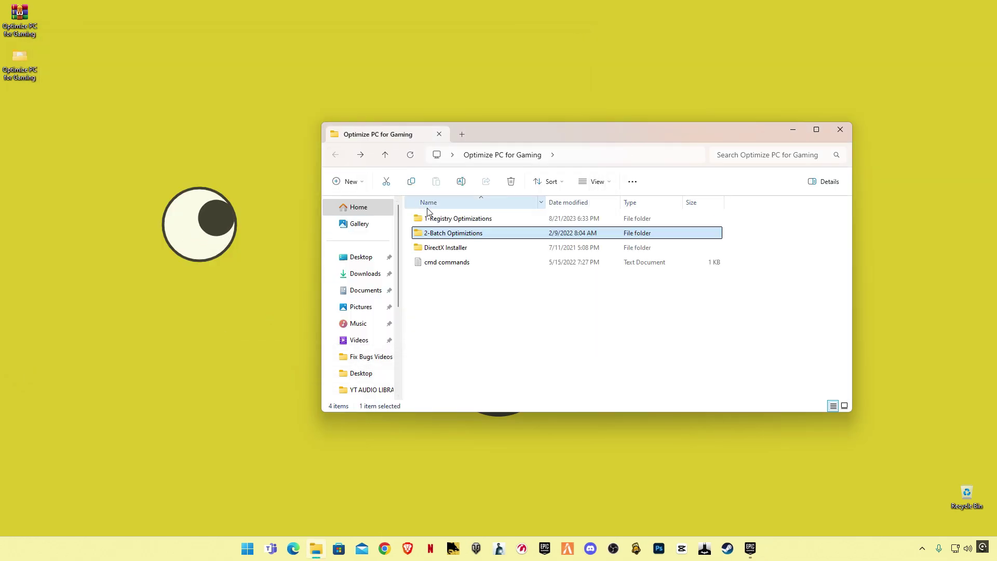
pyautogui.doubleClick(450, 249)
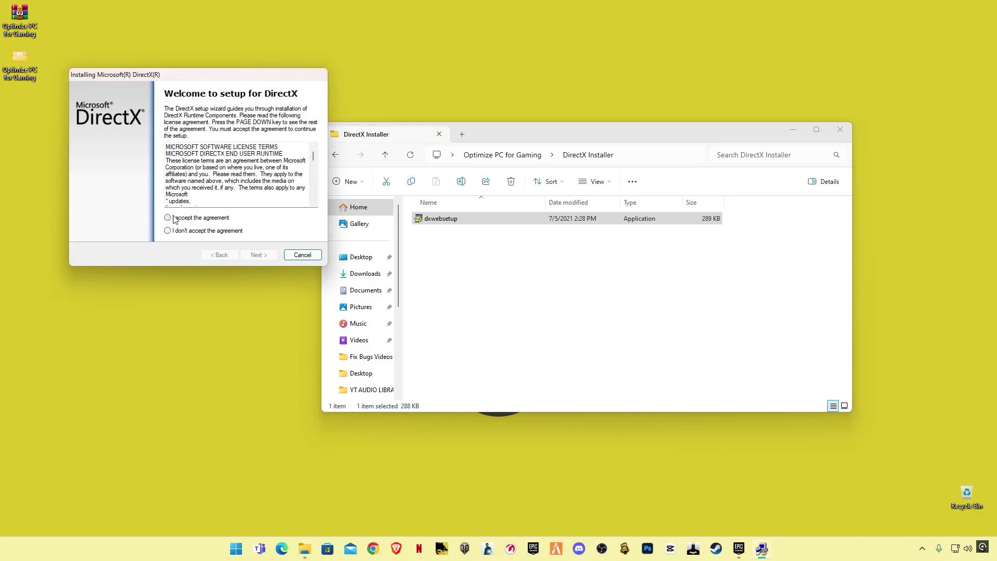
pyautogui.click(168, 218)
pyautogui.click(259, 254)
pyautogui.click(161, 182)
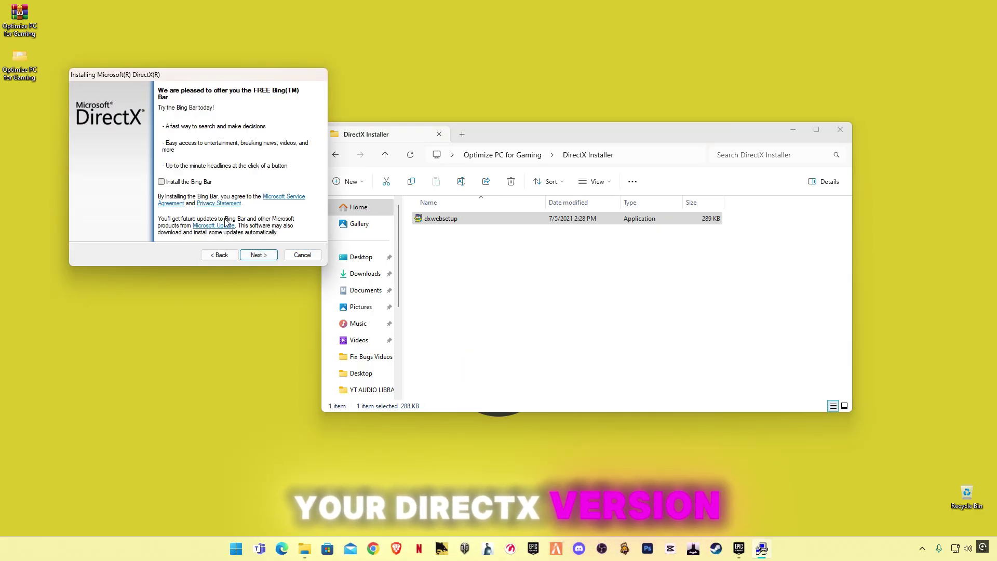
pyautogui.click(258, 254)
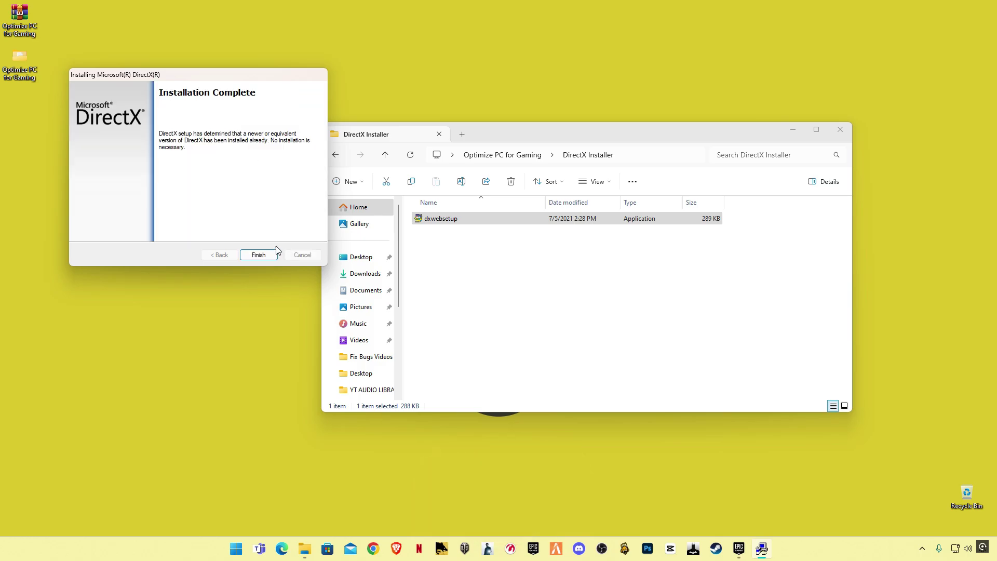
pyautogui.click(269, 254)
pyautogui.click(336, 155)
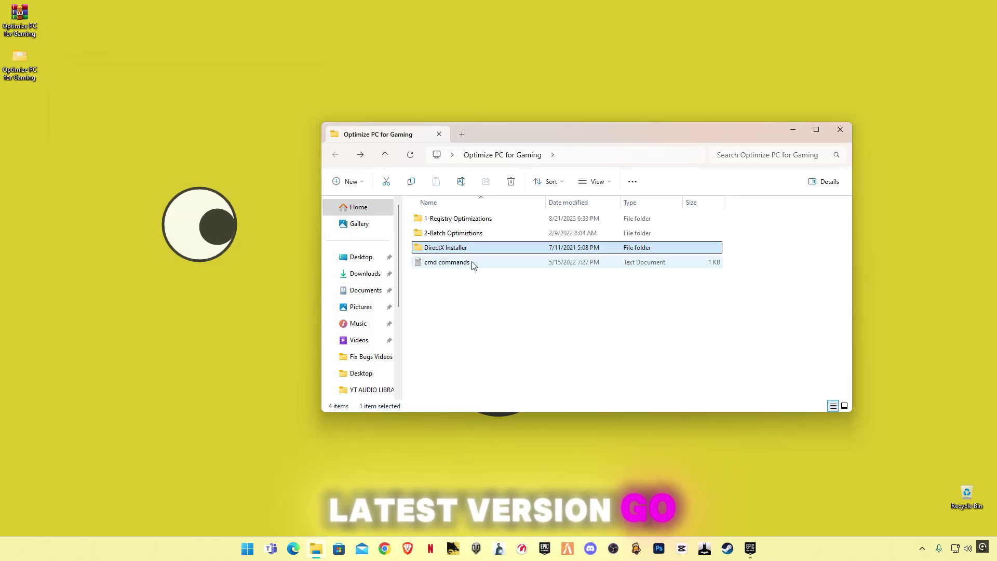
# Run the powercfg duplicatescheme line from cmd commands.txt in an administrator Command Prompt to add Ultimate Performance
pyautogui.doubleClick(472, 263)
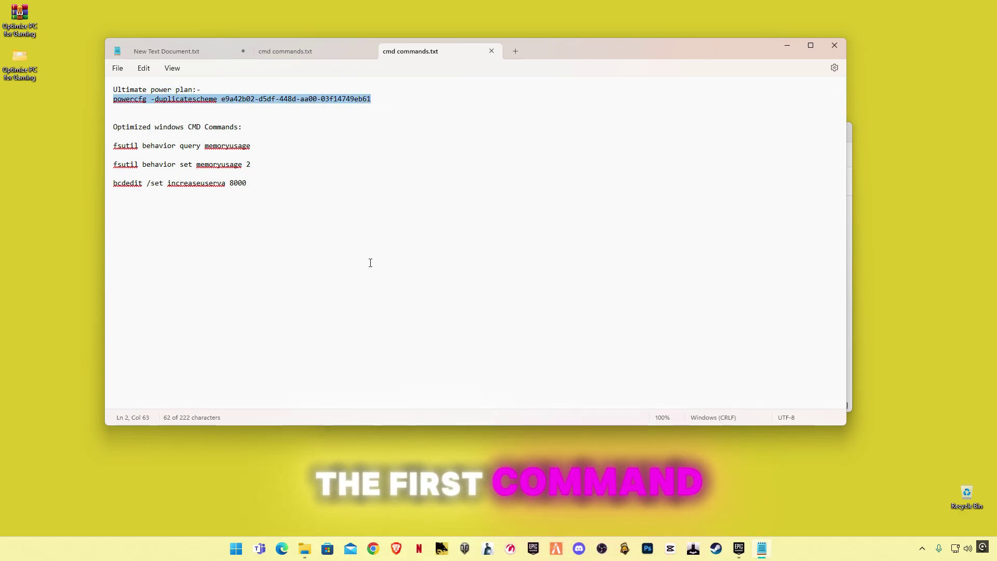
pyautogui.click(236, 549)
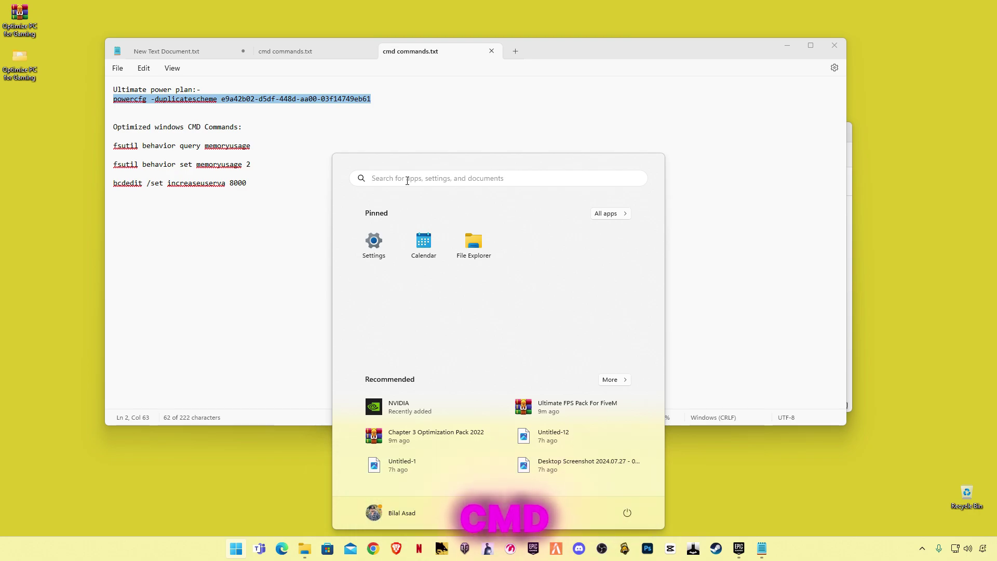
pyautogui.write('cmd')
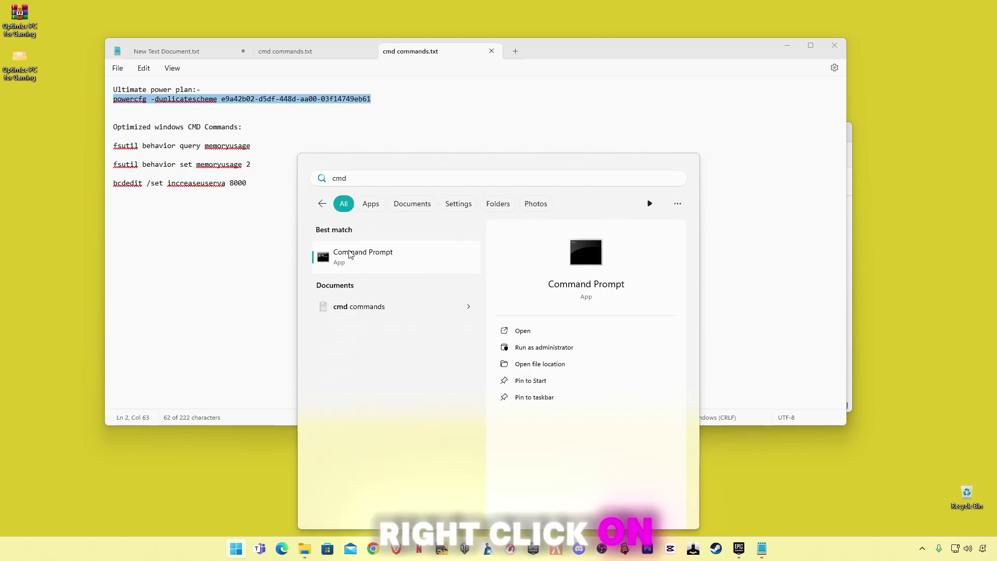
pyautogui.rightClick(350, 252)
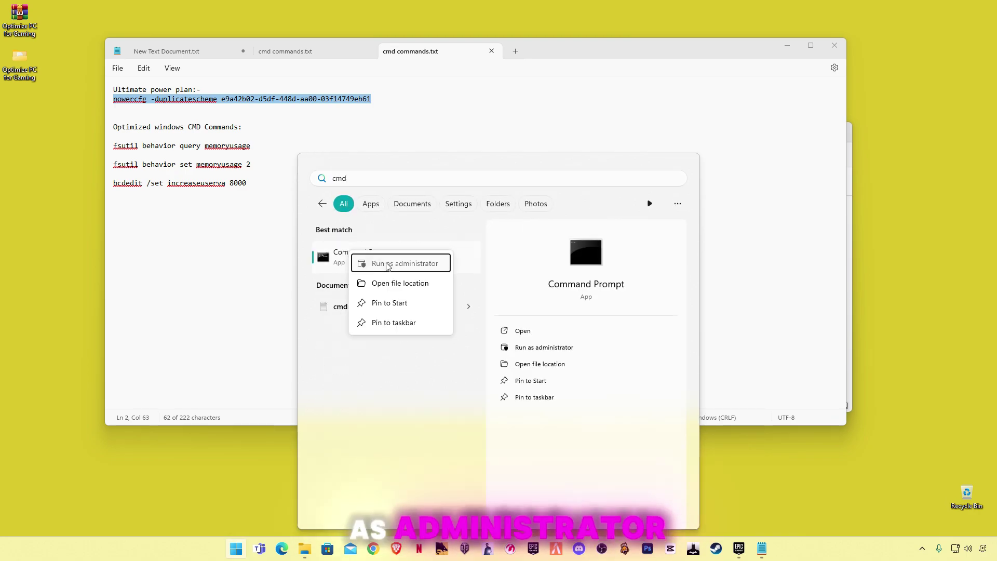
pyautogui.click(387, 264)
pyautogui.click(553, 355)
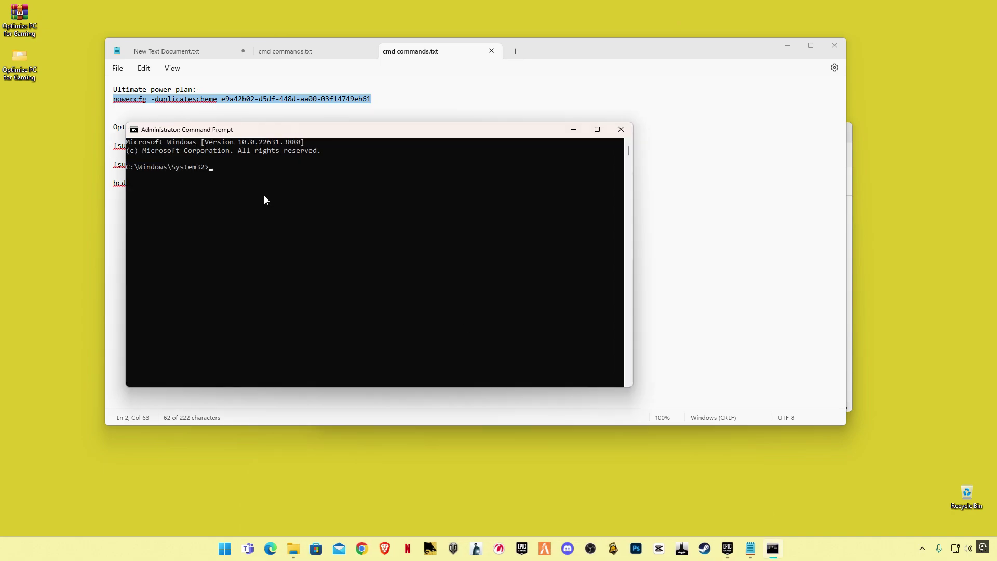
pyautogui.write('powercfg -duplicatescheme e9a42b02-d5df-448d-aa00-03f14749eb61')
pyautogui.press('Return')
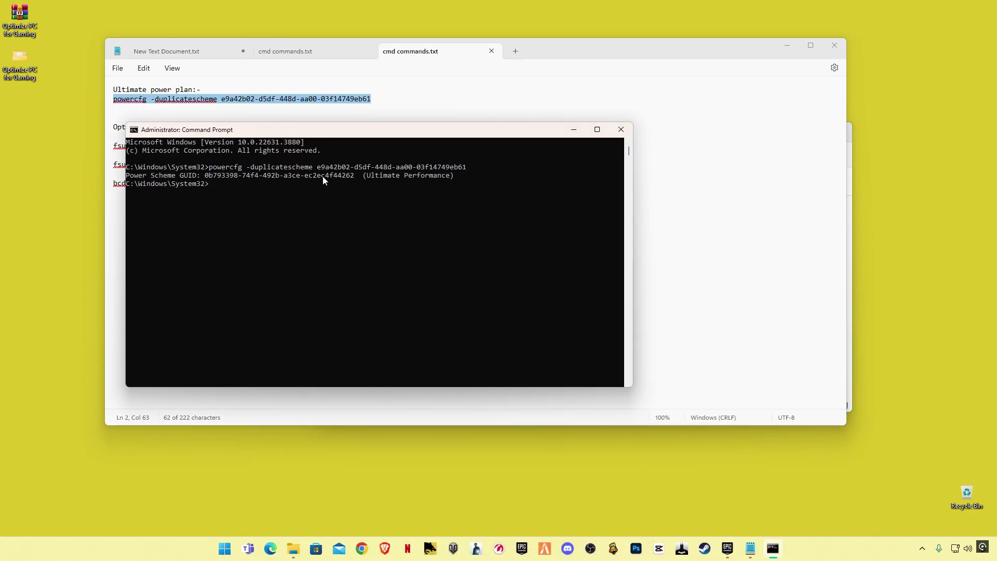
# Run both fsutil memoryusage 2 commands and bcdedit increaseuserva 8000, then exit Command Prompt
pyautogui.click(374, 106)
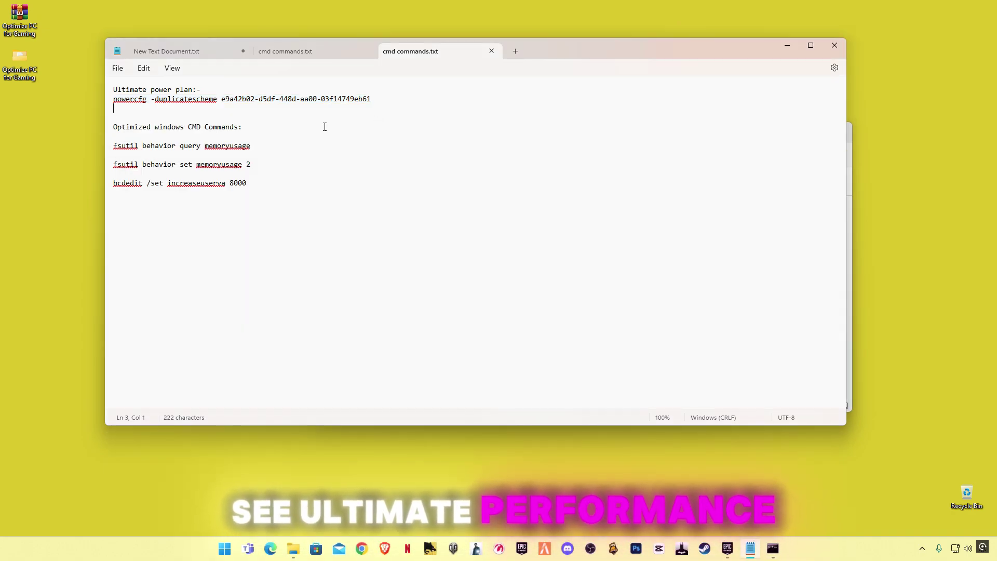
pyautogui.moveTo(256, 187); pyautogui.dragTo(114, 145)
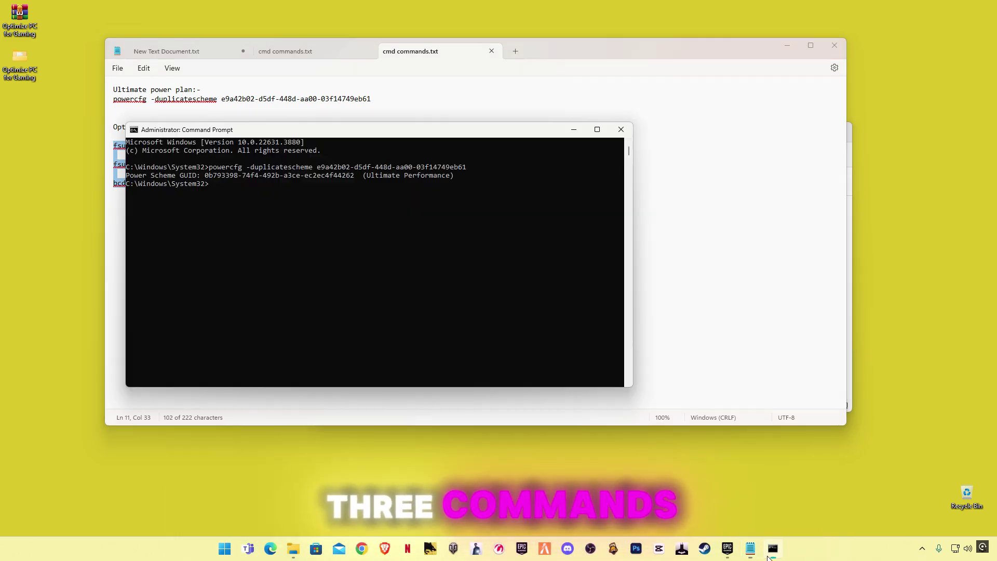
pyautogui.press('Return')
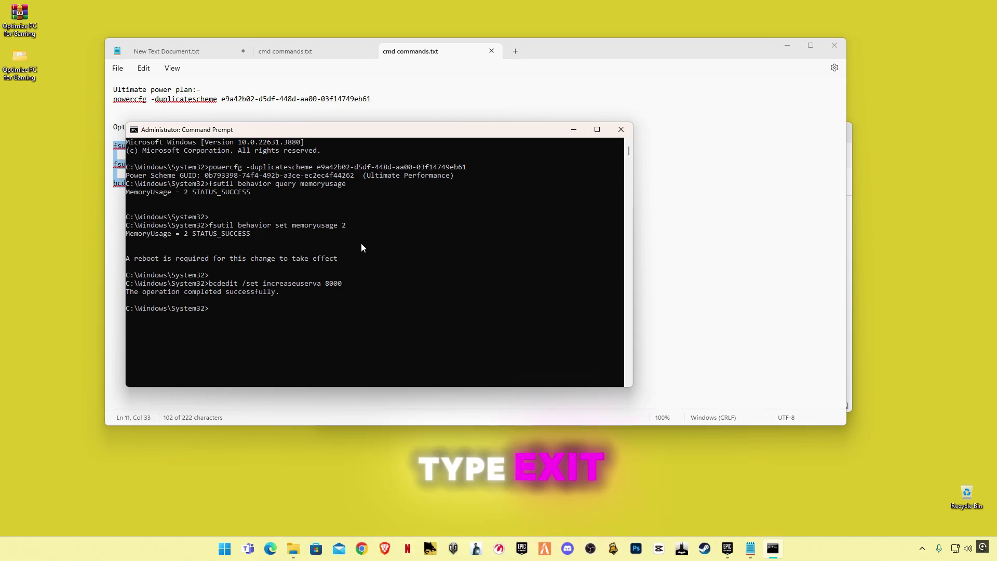
pyautogui.write('exit')
pyautogui.press('Return')
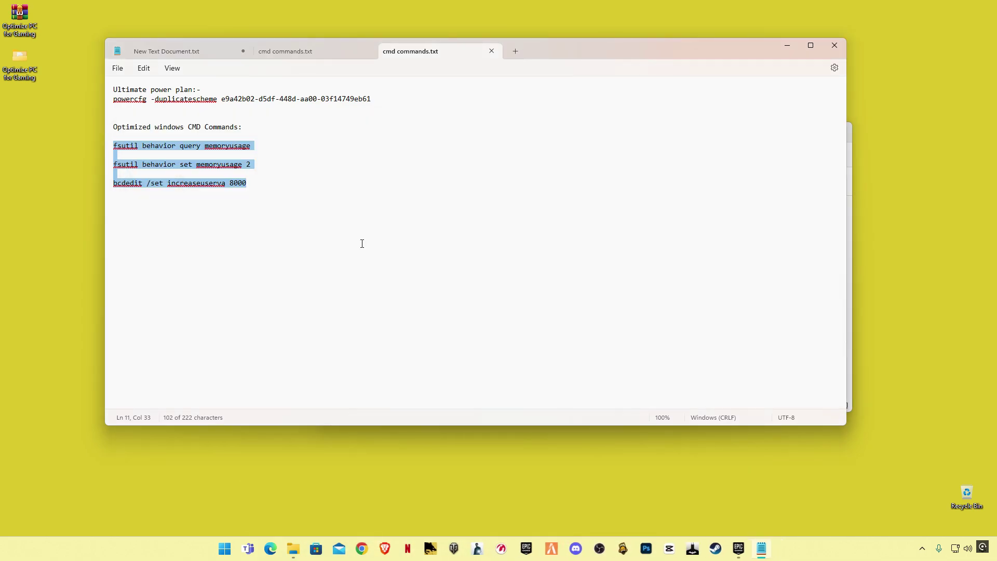